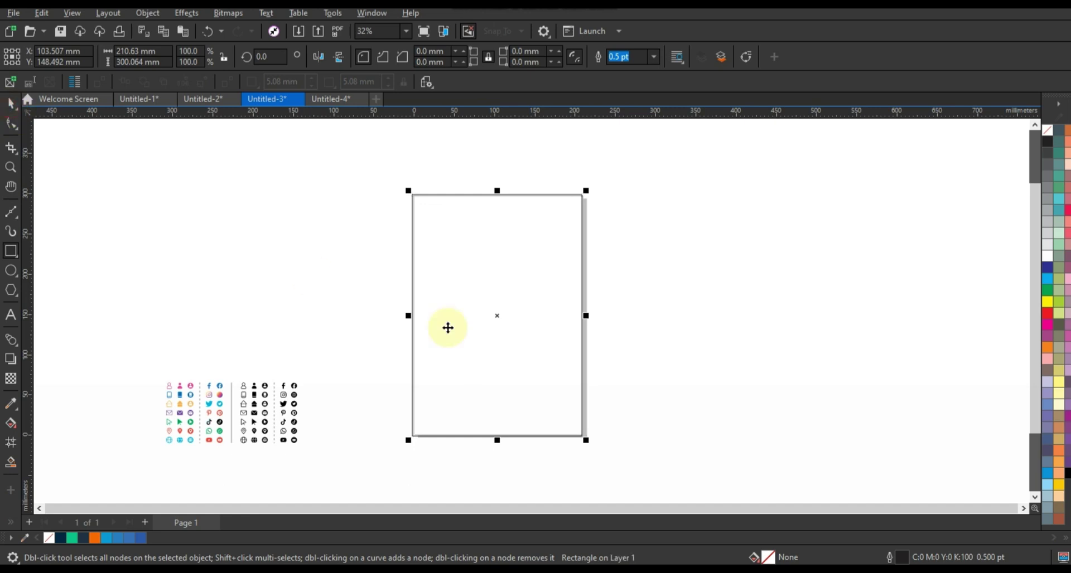
Step: Narrow the page-sized rectangle to about 207 mm wide and move it onto the empty area to the right of the page
left_click_drag(408, 315, 413, 318)
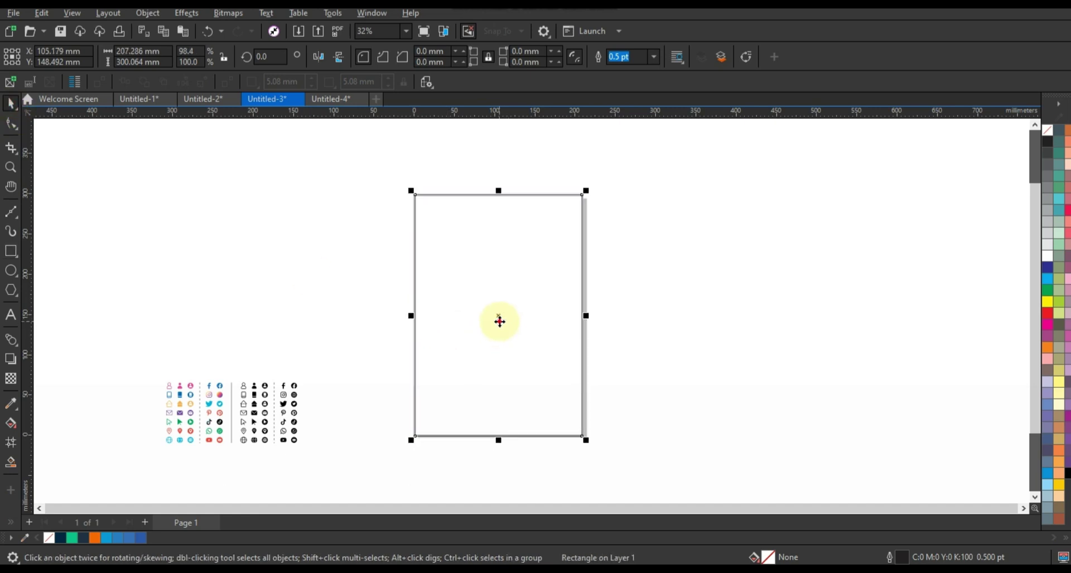
left_click_drag(497, 320, 687, 329)
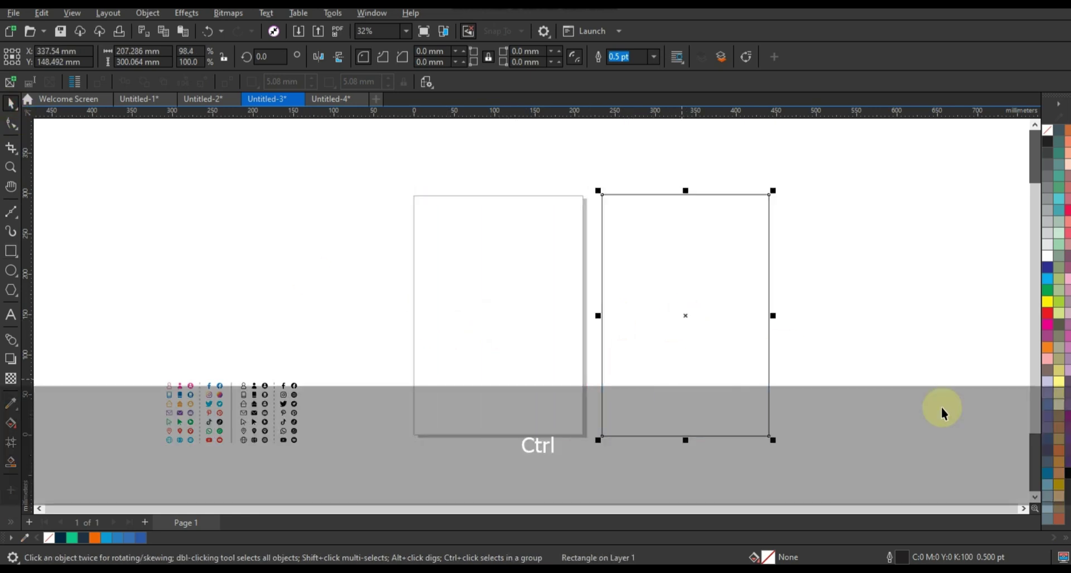
left_click(1023, 508)
left_click_drag(439, 358, 519, 351)
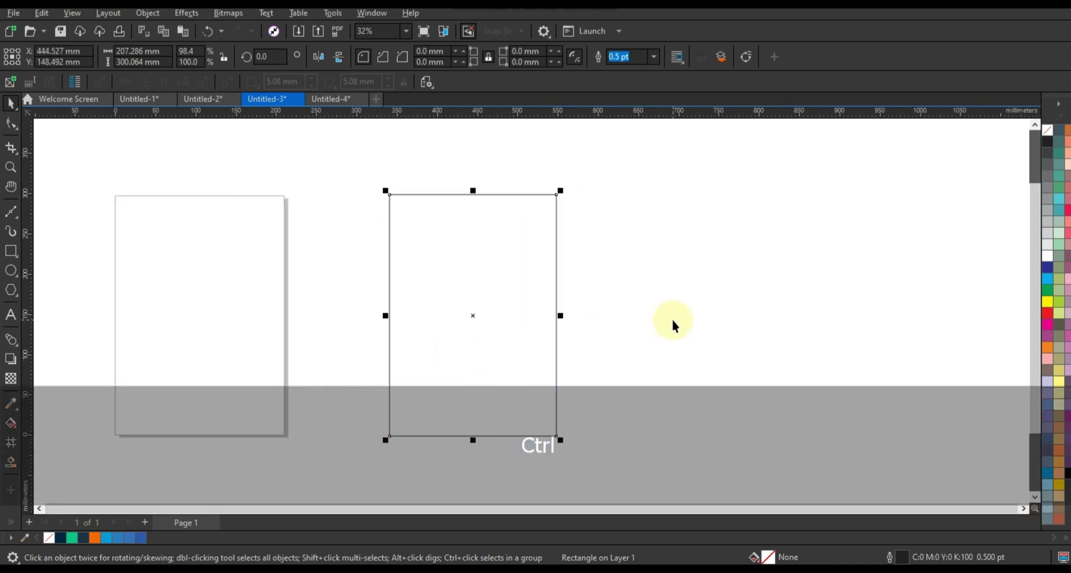
key("Delete")
Step: Draw five straight freehand lines across the rectangle's upper part, forming a V-shaped corner and overlapping diagonals that run past its upper and right edges
left_click(11, 212)
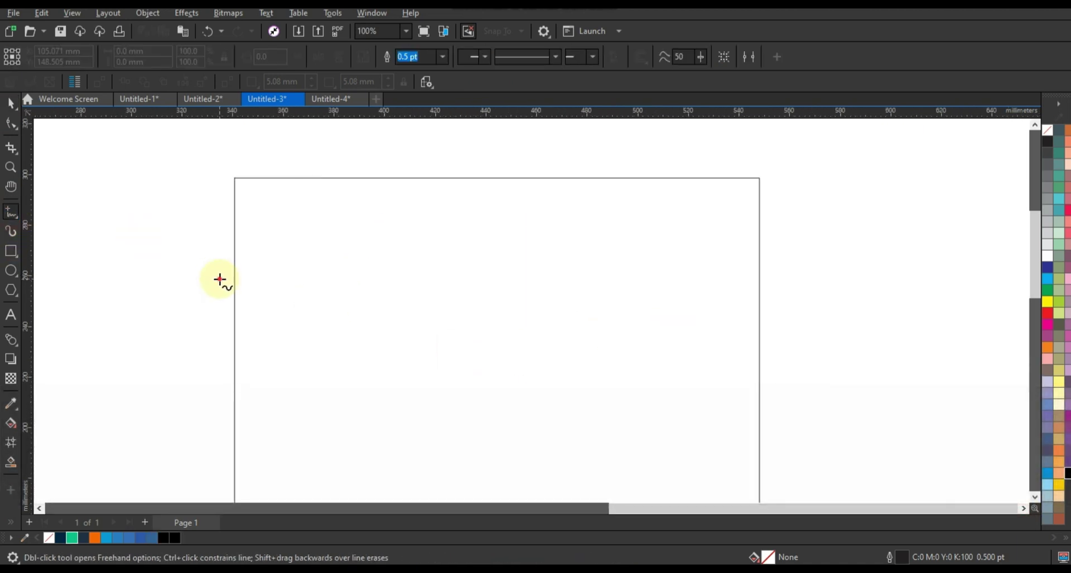
left_click(219, 279)
left_click(313, 352)
left_click(314, 351)
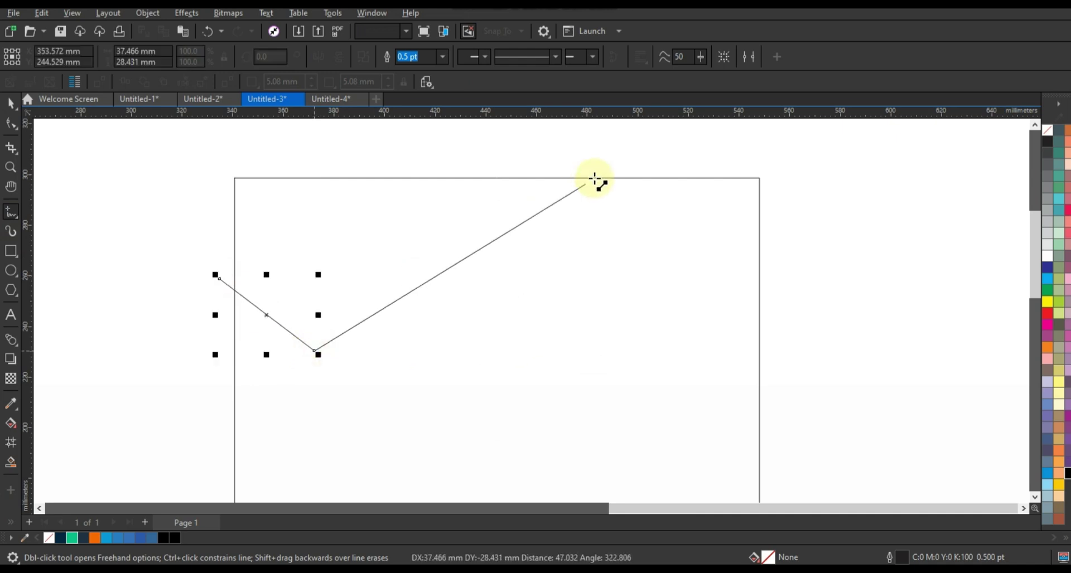
left_click(605, 169)
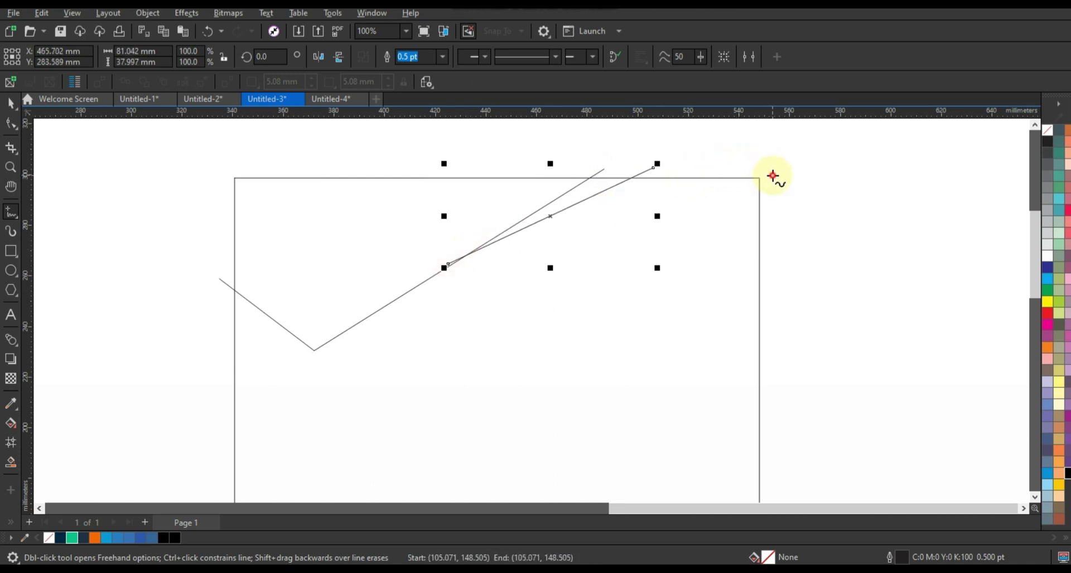
left_click(453, 255)
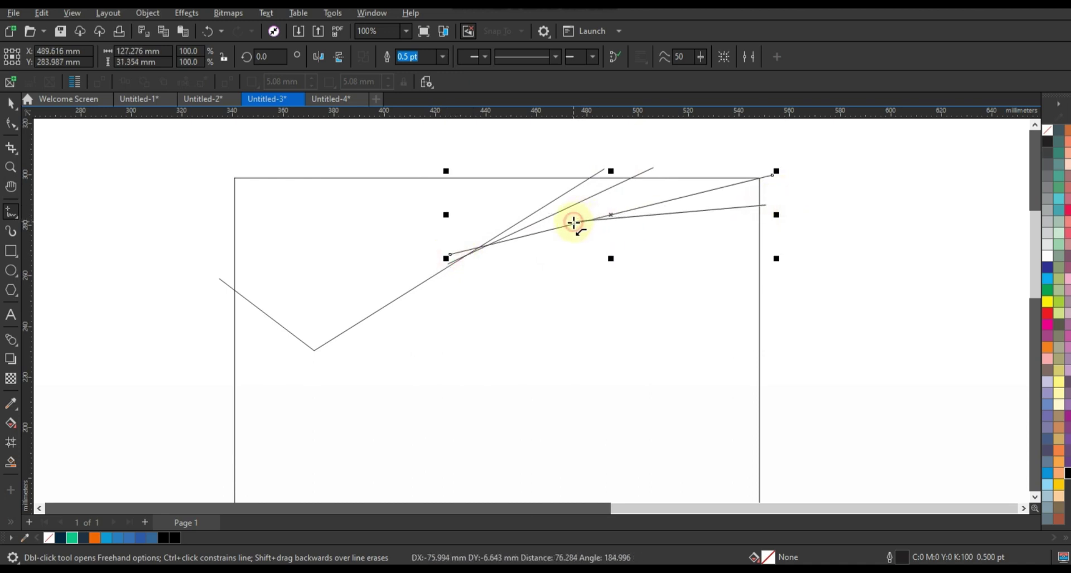
left_click(574, 223)
Step: Smart-fill the four regions enclosed by the lines and the rectangle's upper edge with blue
left_click(10, 462)
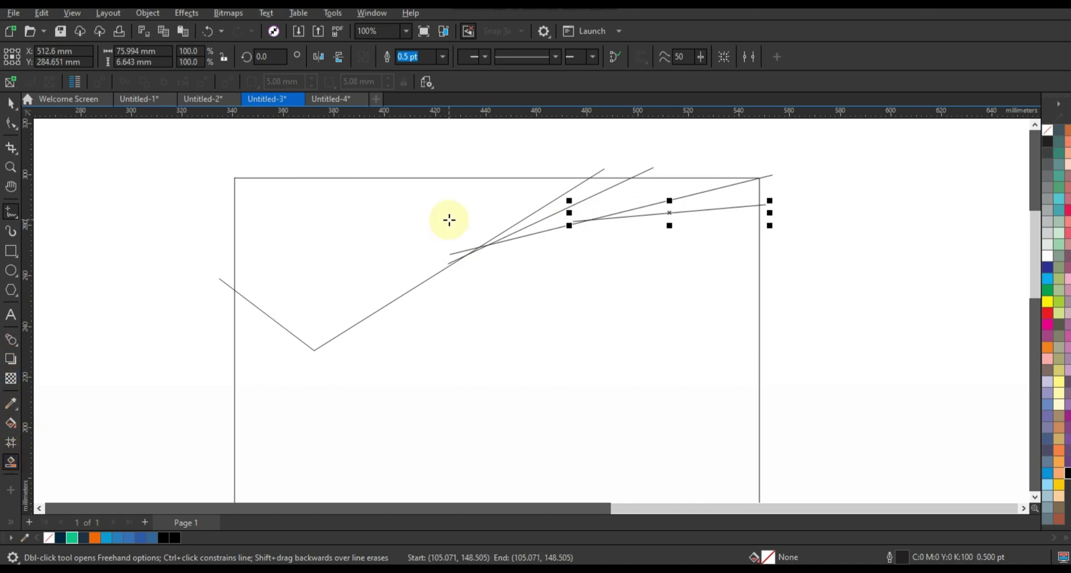
left_click(440, 220)
left_click(576, 197)
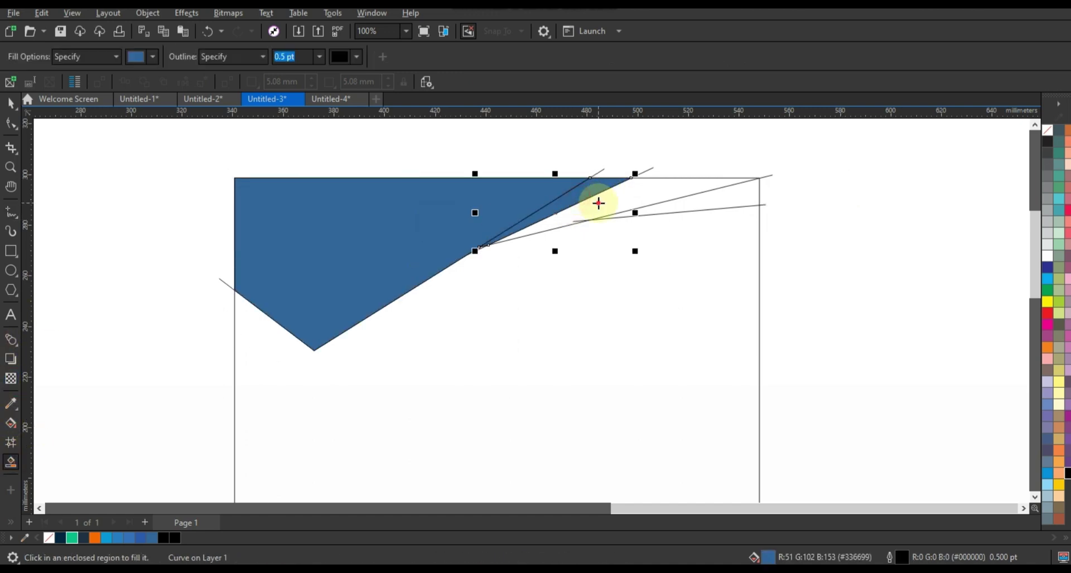
left_click(598, 203)
left_click(672, 210)
Step: Delete the construction lines that stick out beyond the filled header shapes
left_click(11, 104)
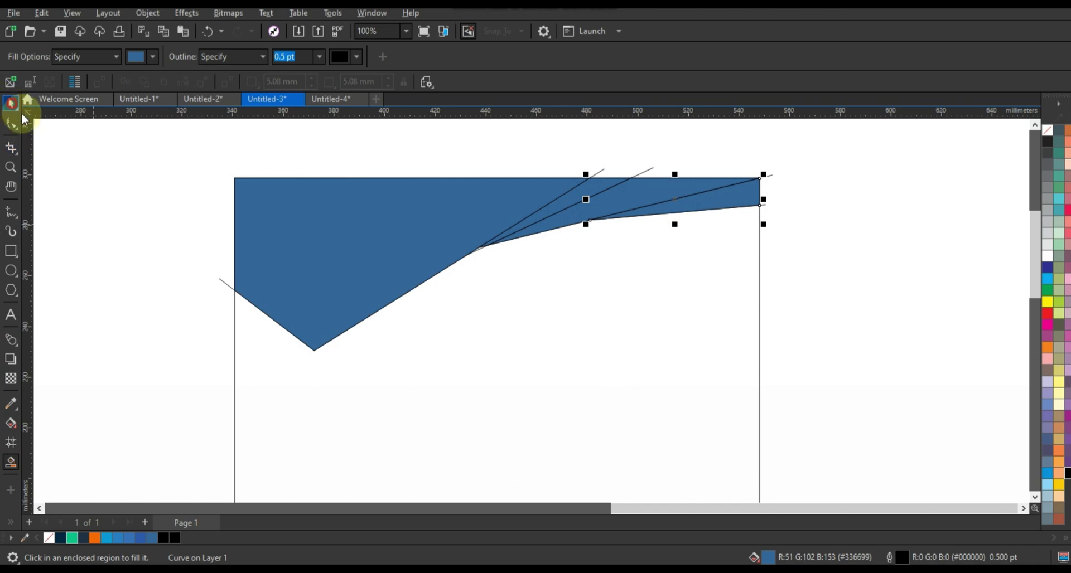
left_click(162, 260)
left_click(218, 279)
key("Delete")
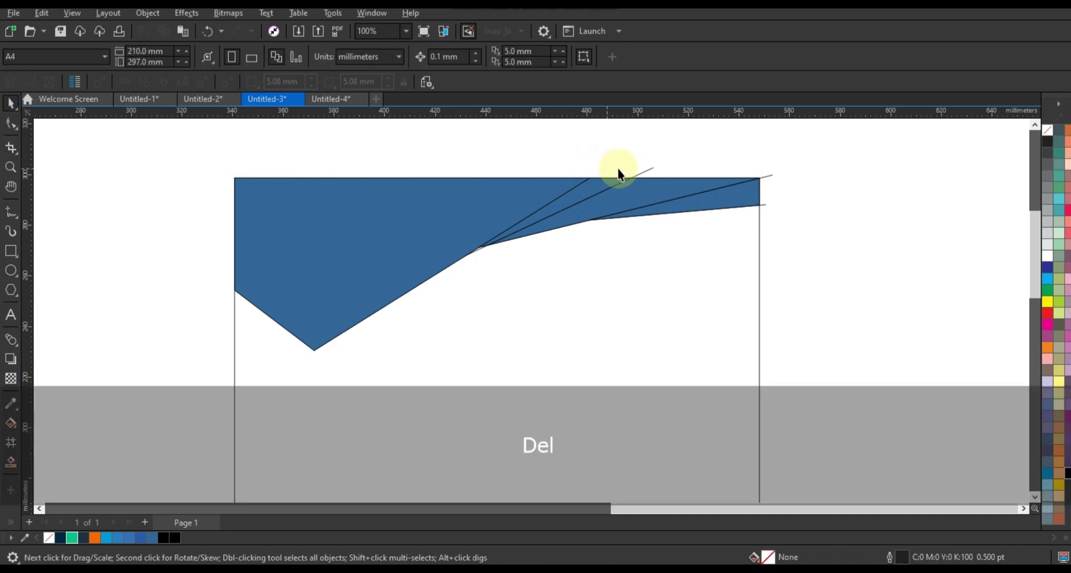
left_click(648, 172)
key("Delete")
left_click(764, 174)
key("Delete")
left_click(760, 205)
key("Delete")
left_click(762, 205)
key("Delete")
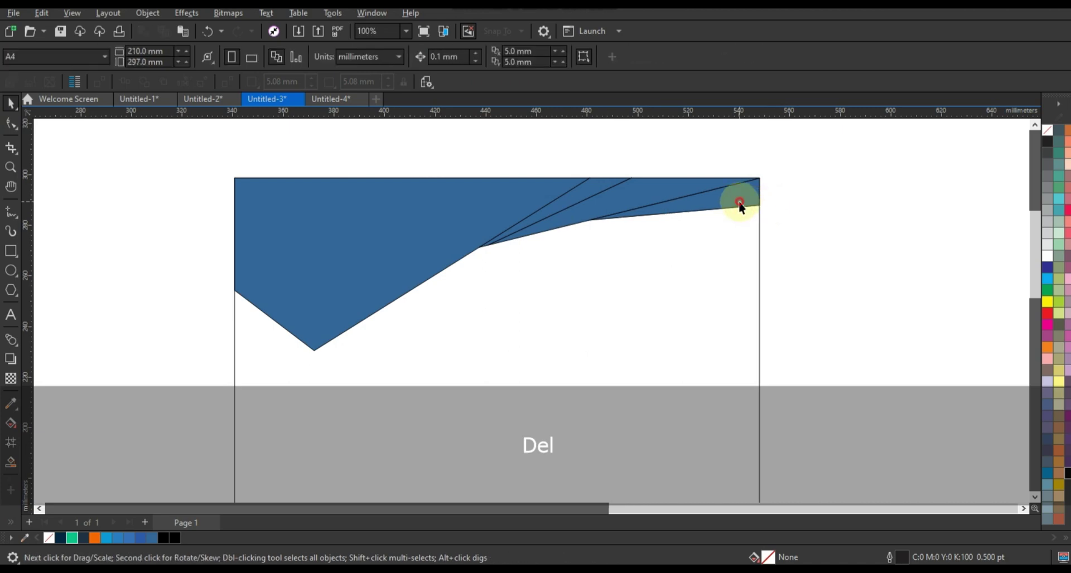
Step: Fill the narrow middle wedge and the right edge wedge with green, and the other two header shapes with black
left_click(739, 203)
left_click(580, 192, "shift")
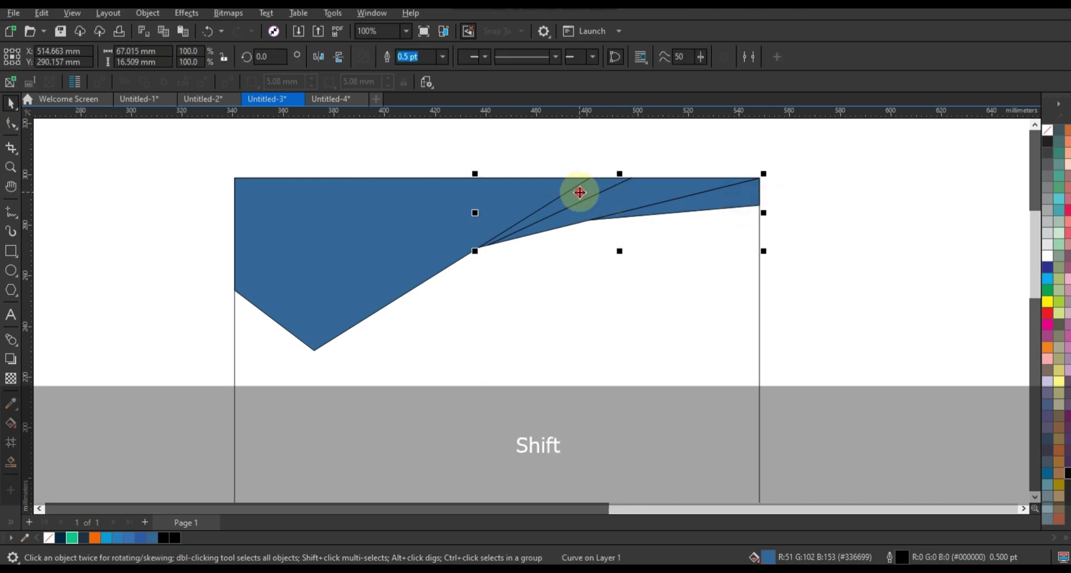
left_click(71, 537)
left_click(665, 192)
left_click(390, 234, "shift")
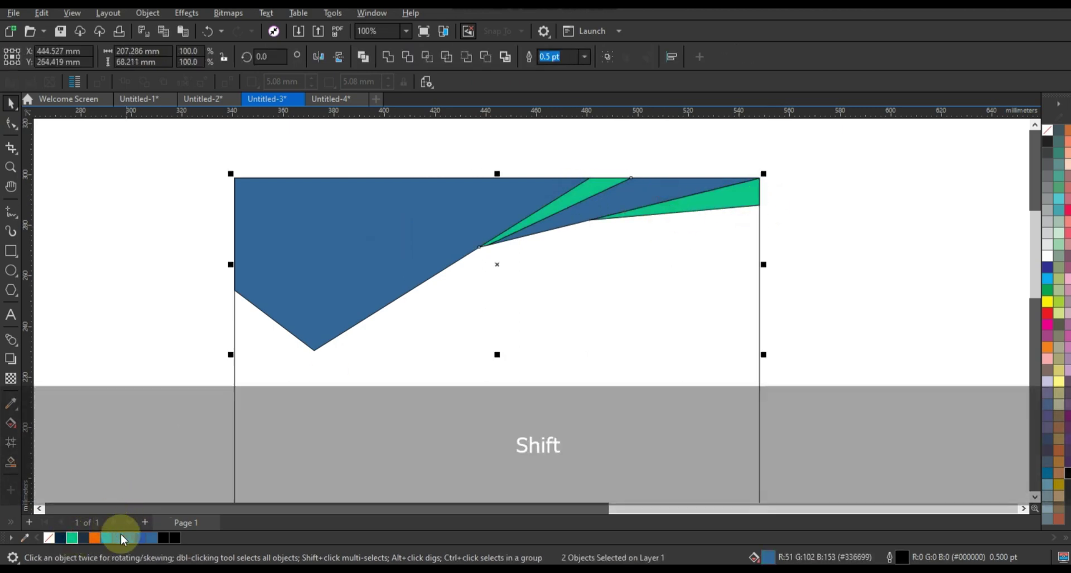
left_click(166, 538)
Step: Remove the outline from all four header shapes
left_click_drag(160, 153, 789, 366)
right_click(1051, 135)
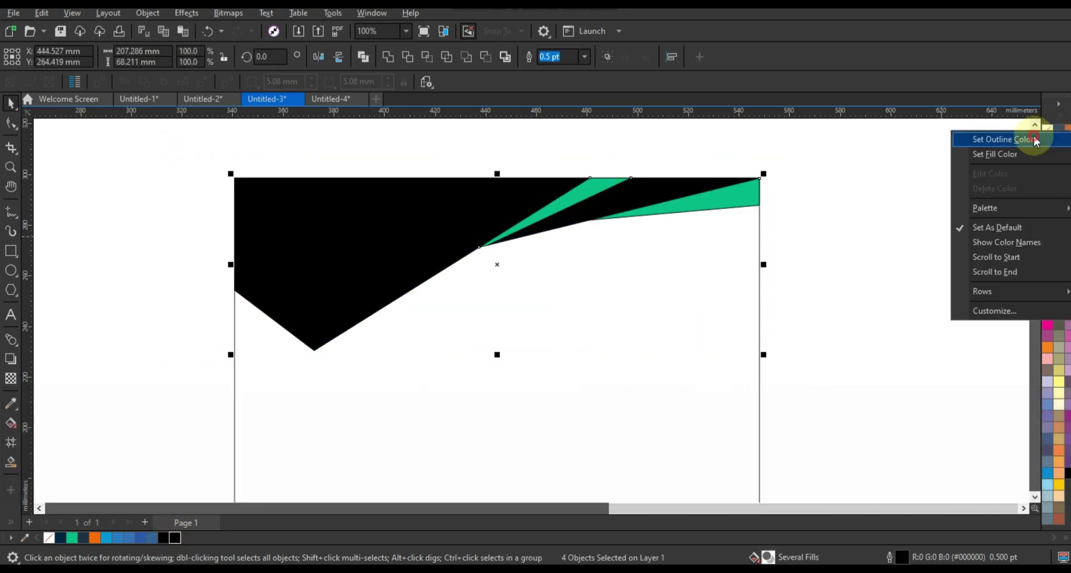
left_click(1035, 140)
left_click(858, 195)
Step: Create a footer strip about 26 mm high from a squashed copy of the page rectangle, aligned to its lower edge
left_click(601, 201)
key("shift+F2")
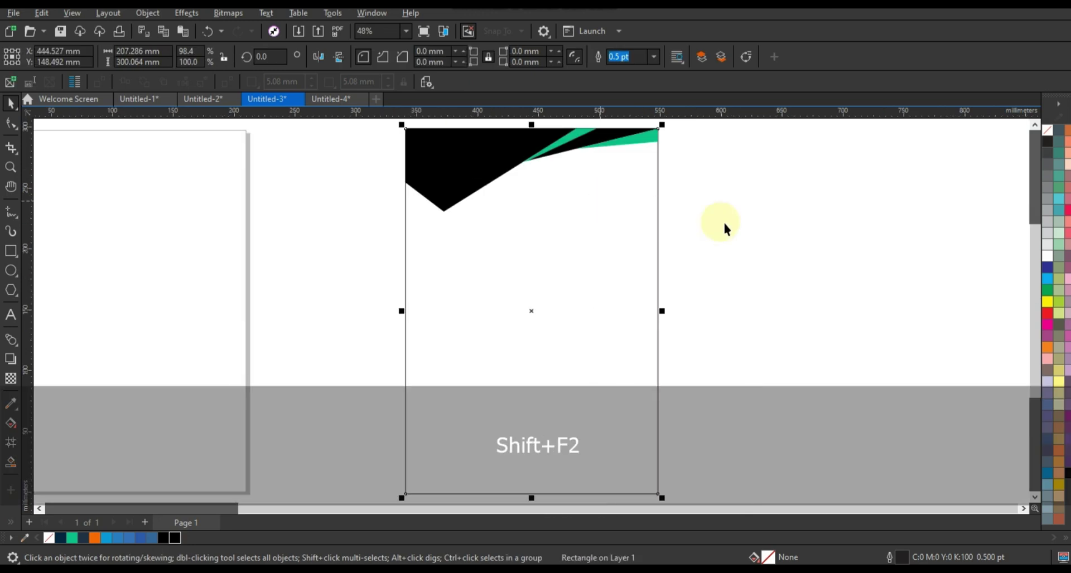
key("Escape")
left_click(565, 288)
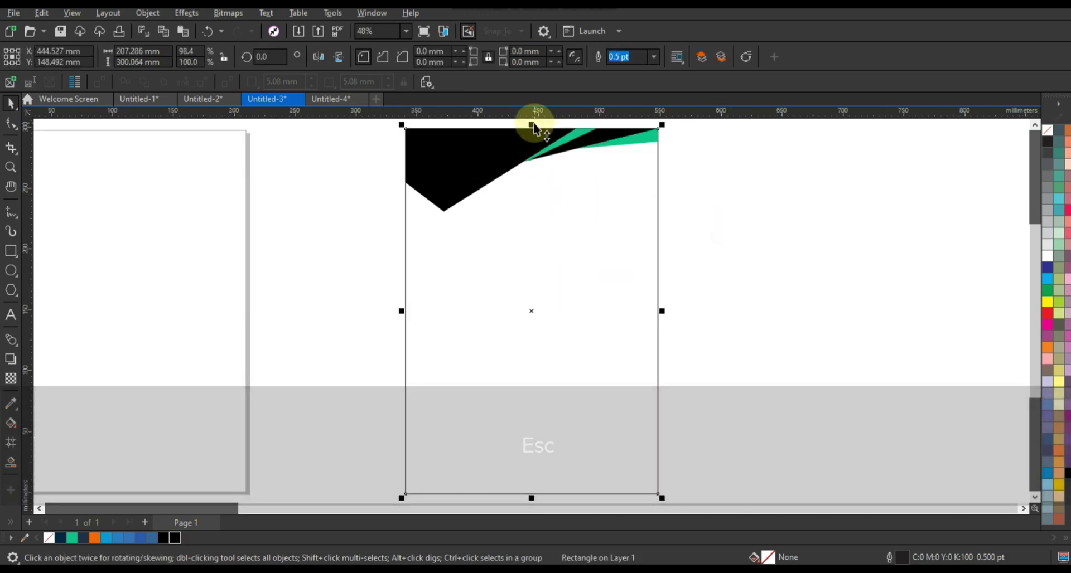
left_click_drag(532, 125, 528, 461)
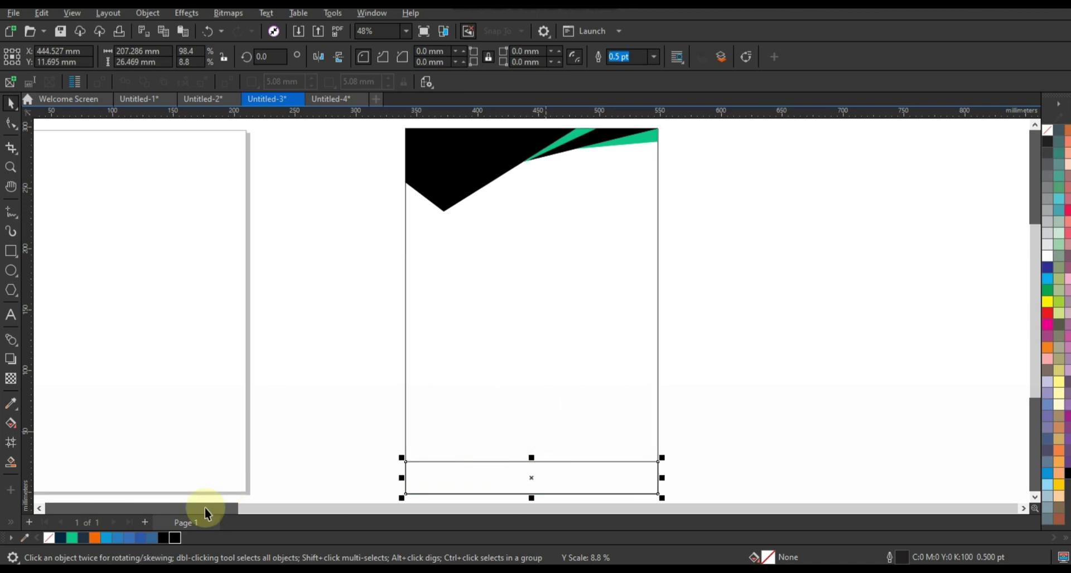
Step: Fill the footer strip with black and remove its outline
left_click(175, 536)
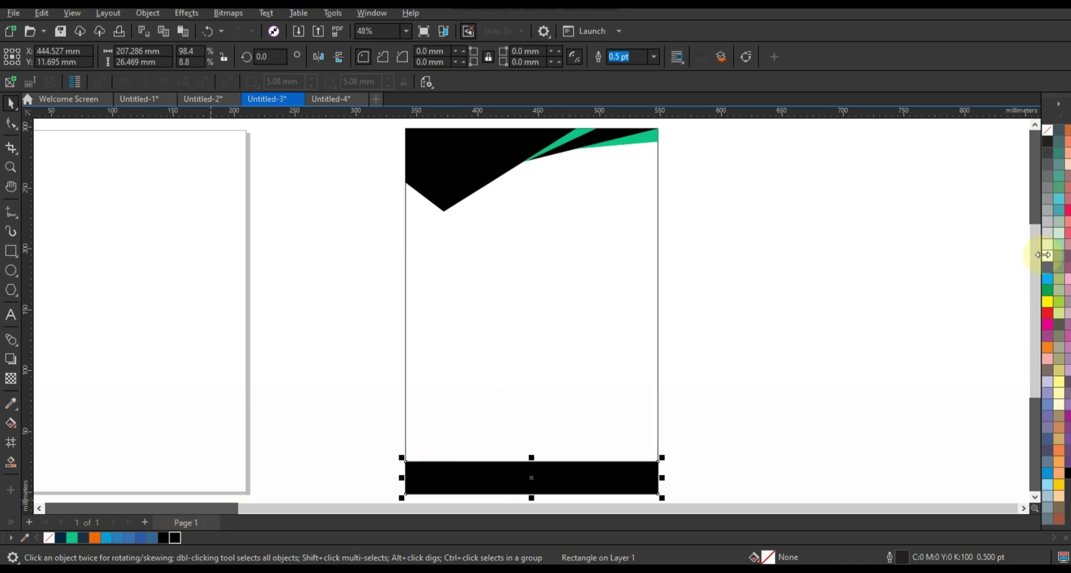
right_click(1045, 132)
left_click(1026, 141)
left_click(378, 339)
Step: Copy the empty page rectangle to the right of the first letterhead as the base of a second design
key("F3")
left_click(470, 328)
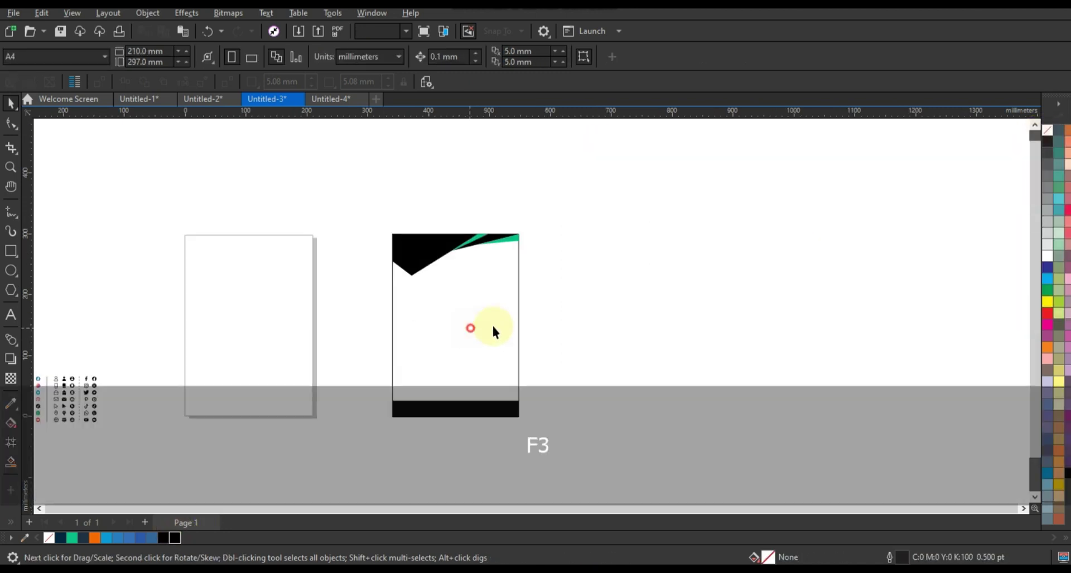
left_click_drag(493, 329, 621, 319)
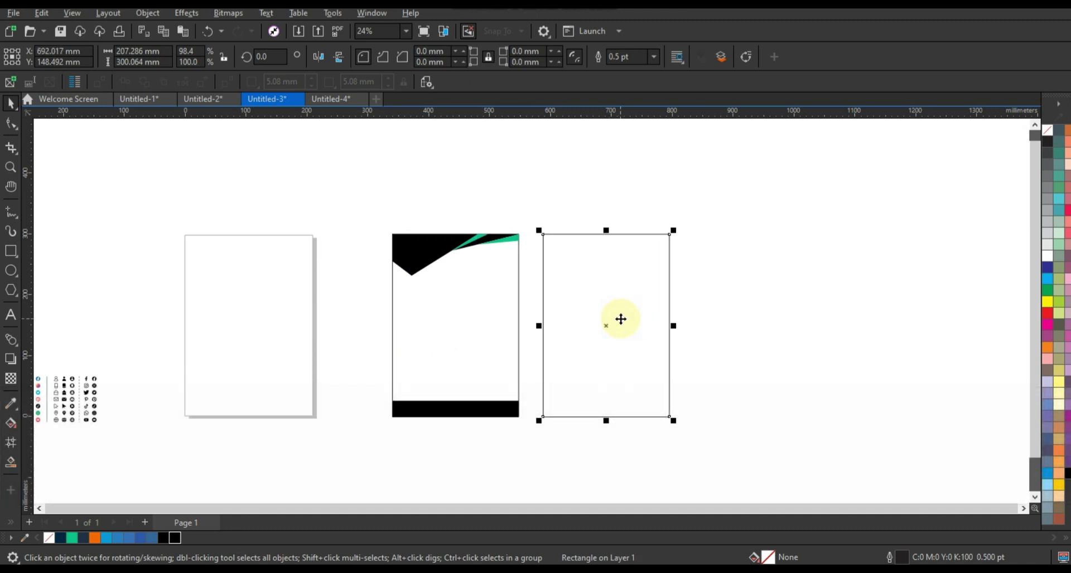
key("shift+F2")
key("Escape")
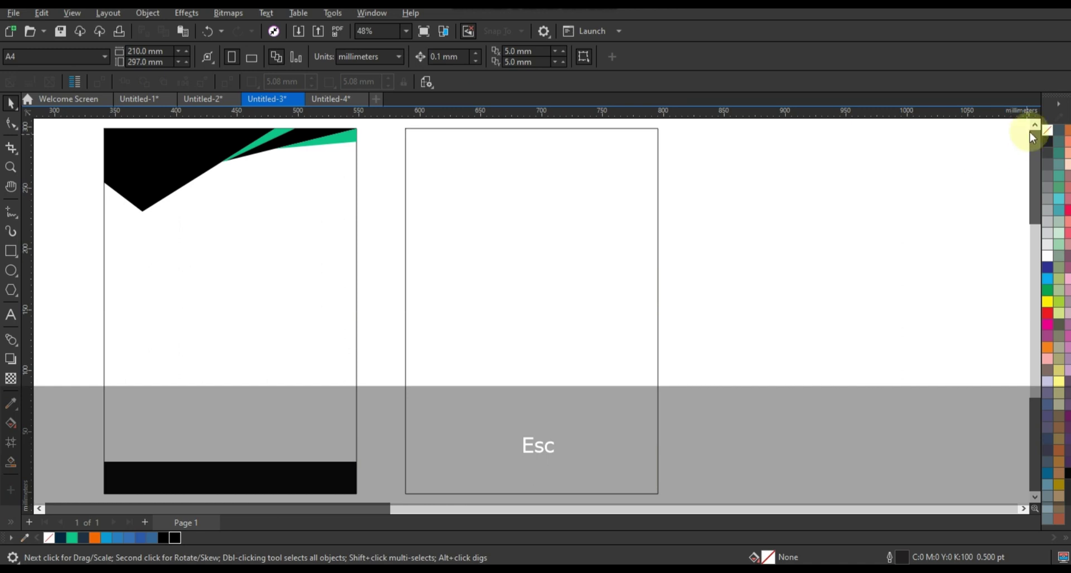
Step: Draw a rectangle about 232 by 60 mm overlapping the second page's upper part, and add a copy stretched slightly further down
scroll(1029, 132, "up", 2)
left_click(10, 167)
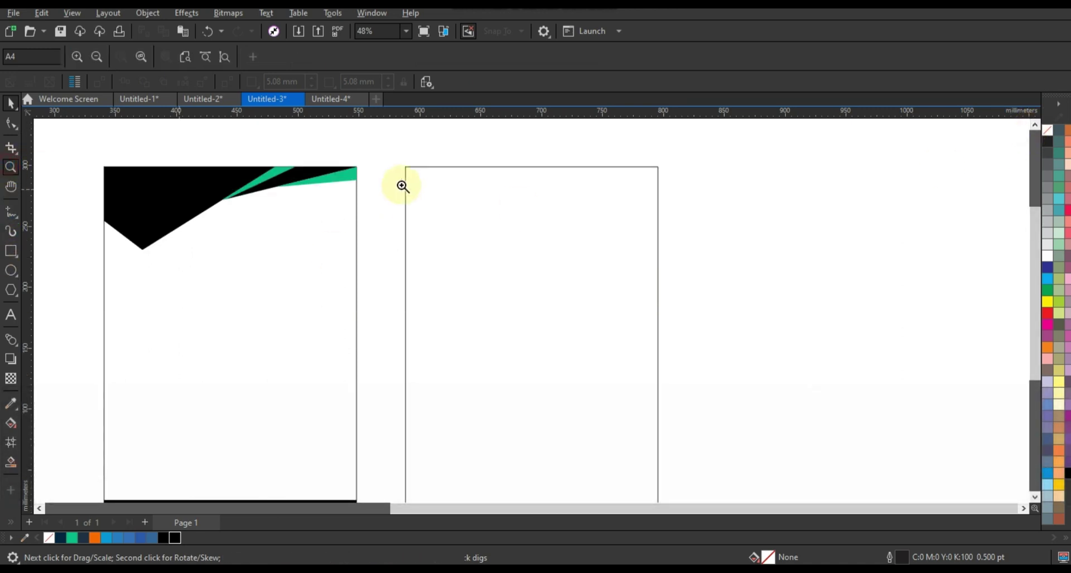
left_click_drag(293, 145, 824, 320)
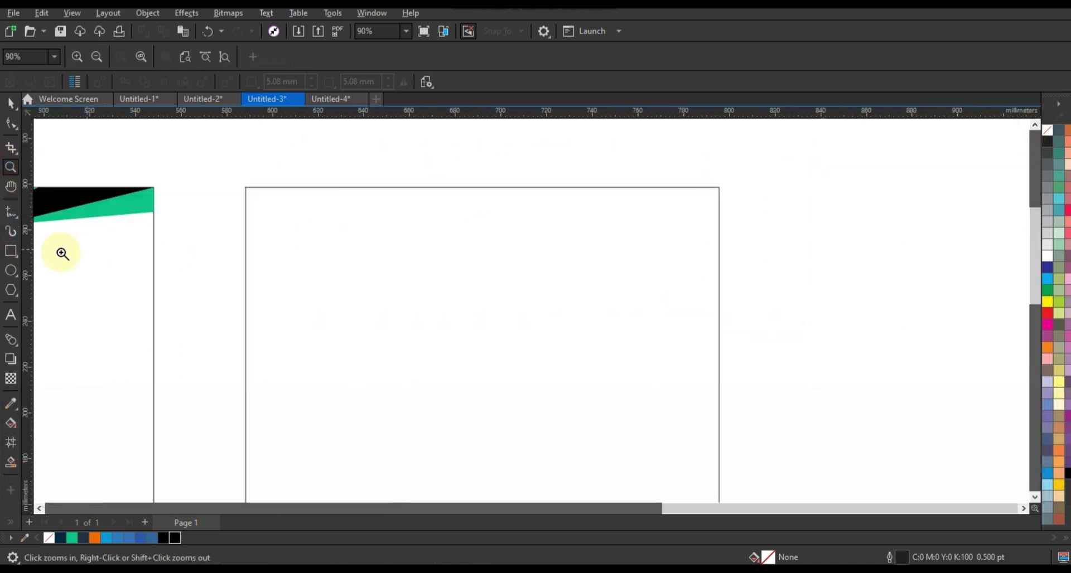
key("F6")
left_click_drag(212, 163, 743, 300)
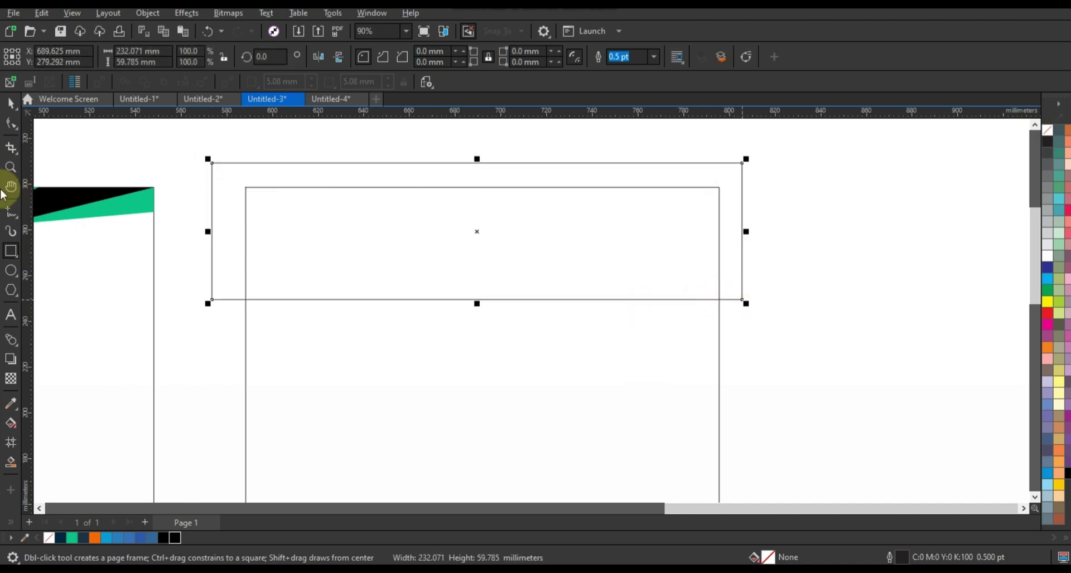
key("space")
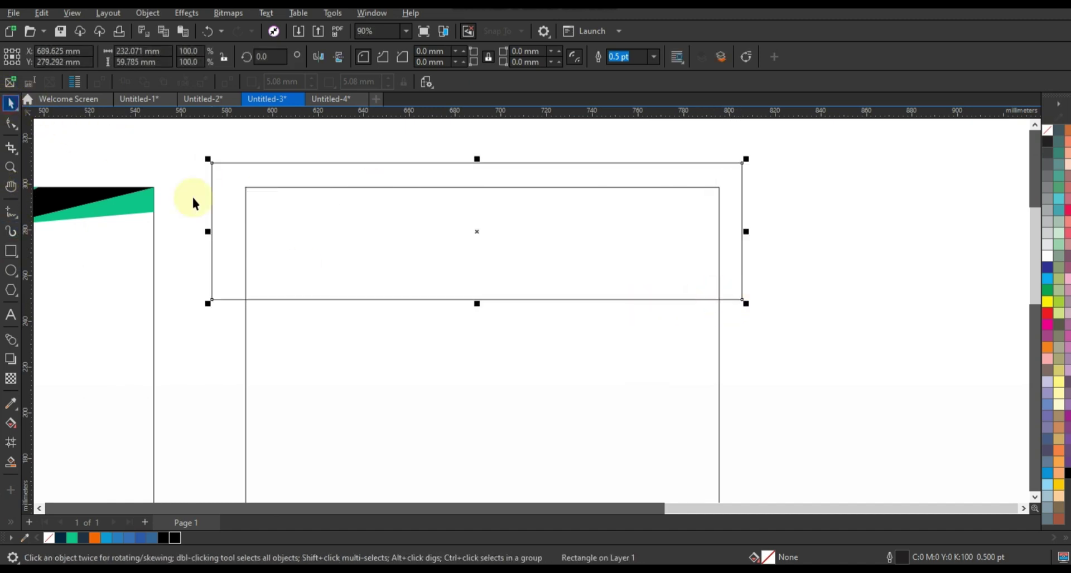
left_click_drag(476, 305, 474, 322)
Step: Draw a line about 90 mm long at 300 degrees across the header rectangles, and copy it close beside itself and near the page's right edge
left_click(11, 212)
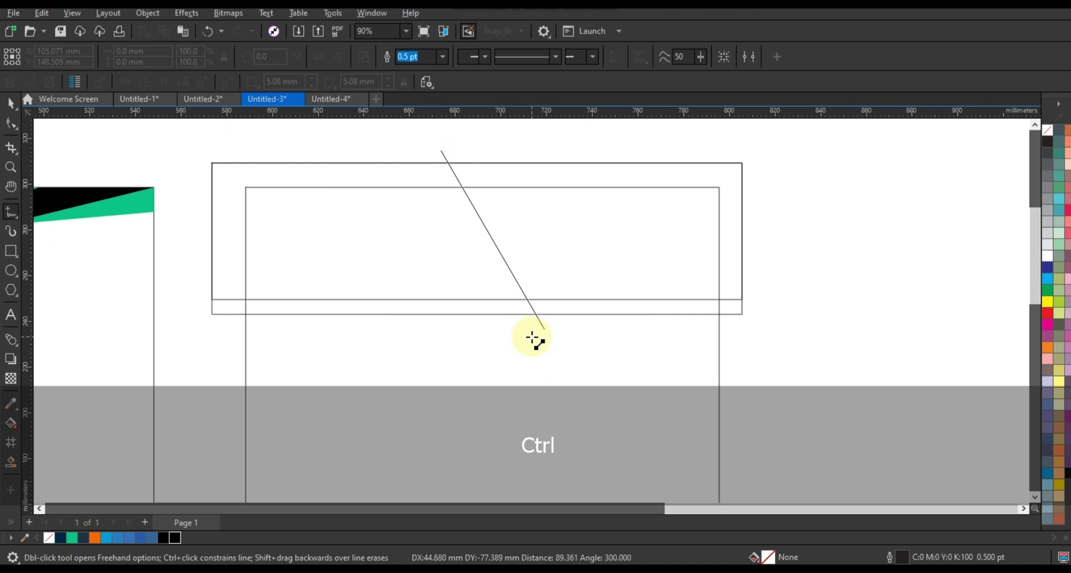
left_click(531, 337)
left_click(11, 103)
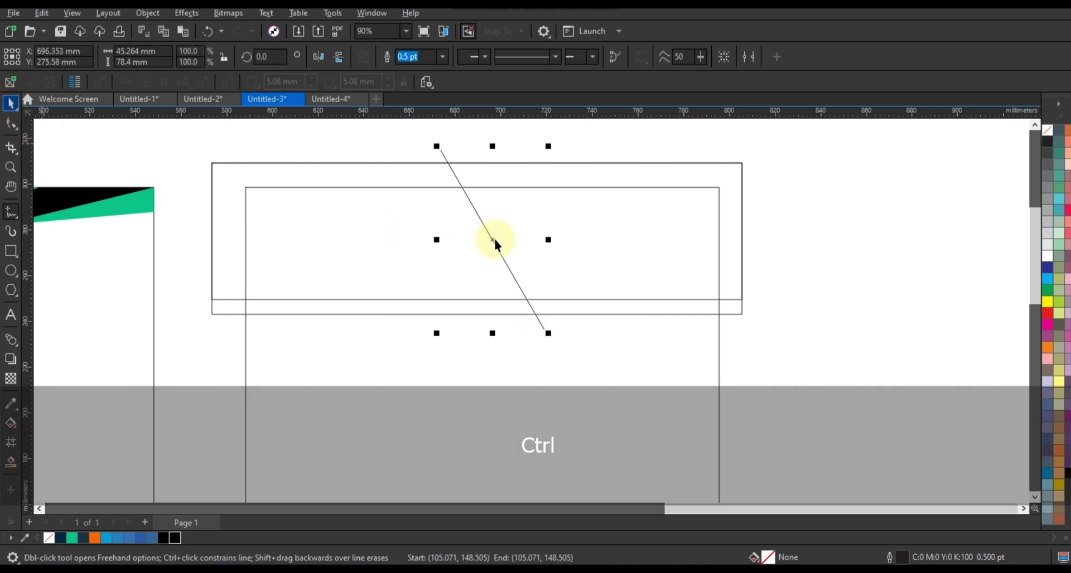
left_click_drag(494, 238, 685, 237)
Step: Smart-fill the second page's left header area, the slanted strip with its lower extension, and the right corner triangle with blue
left_click(10, 461)
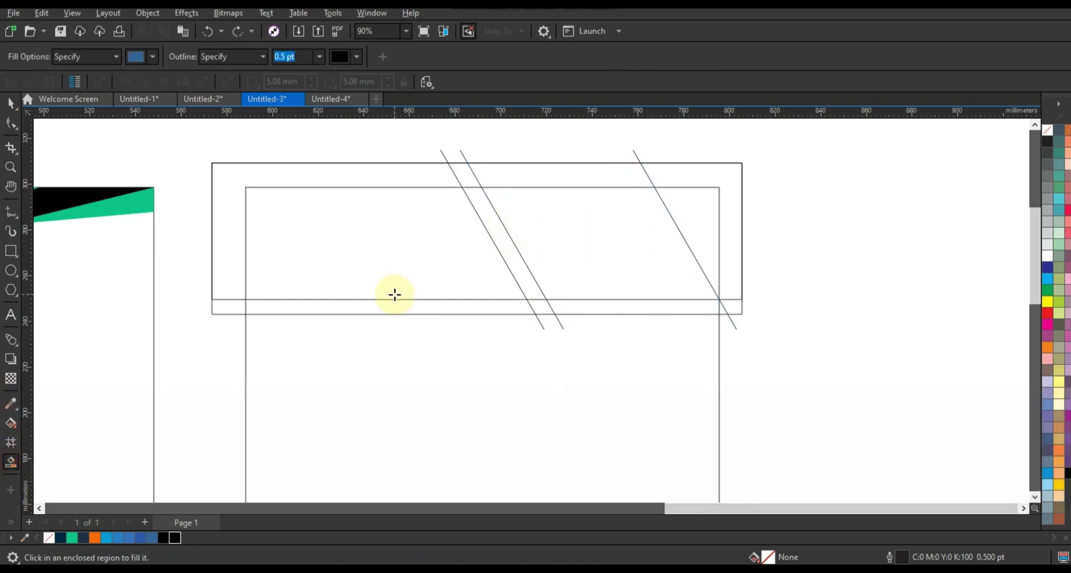
left_click(379, 270)
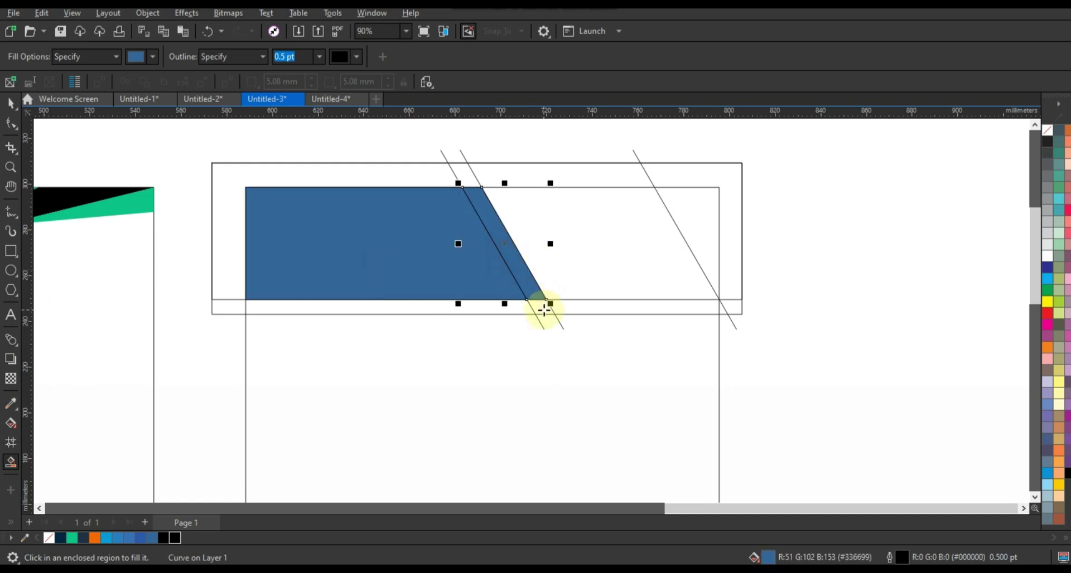
left_click(704, 236)
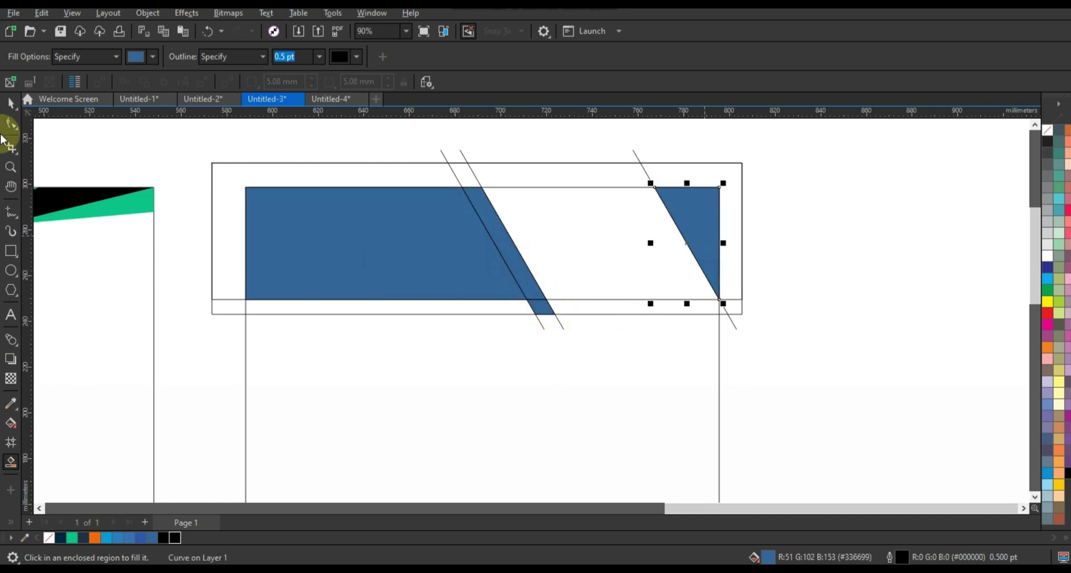
Step: Delete the diagonal construction lines and the two helper rectangles around the second page's header
left_click(10, 107)
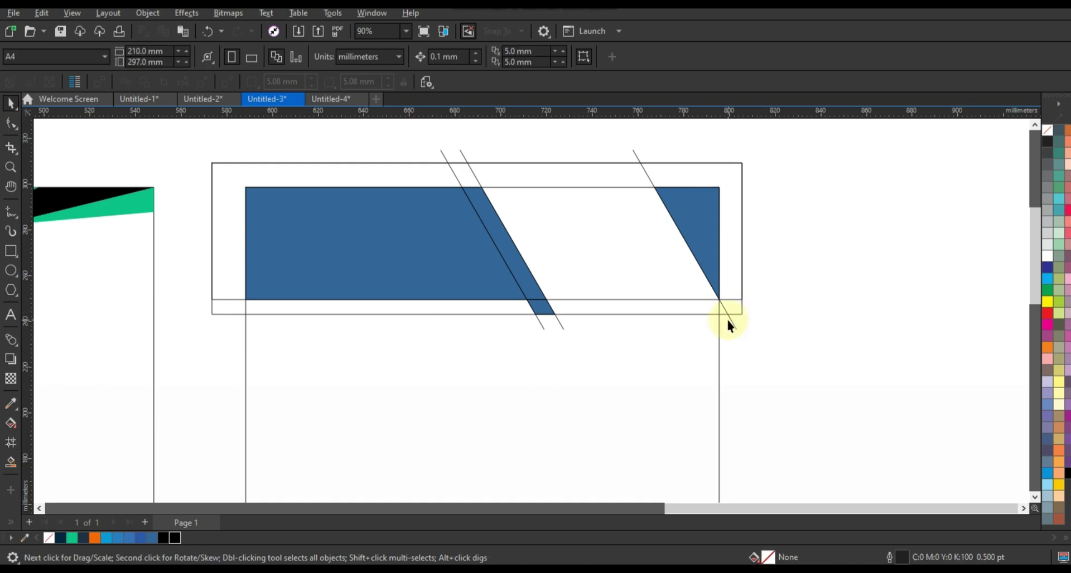
left_click(732, 320)
key("Delete")
left_click(733, 300)
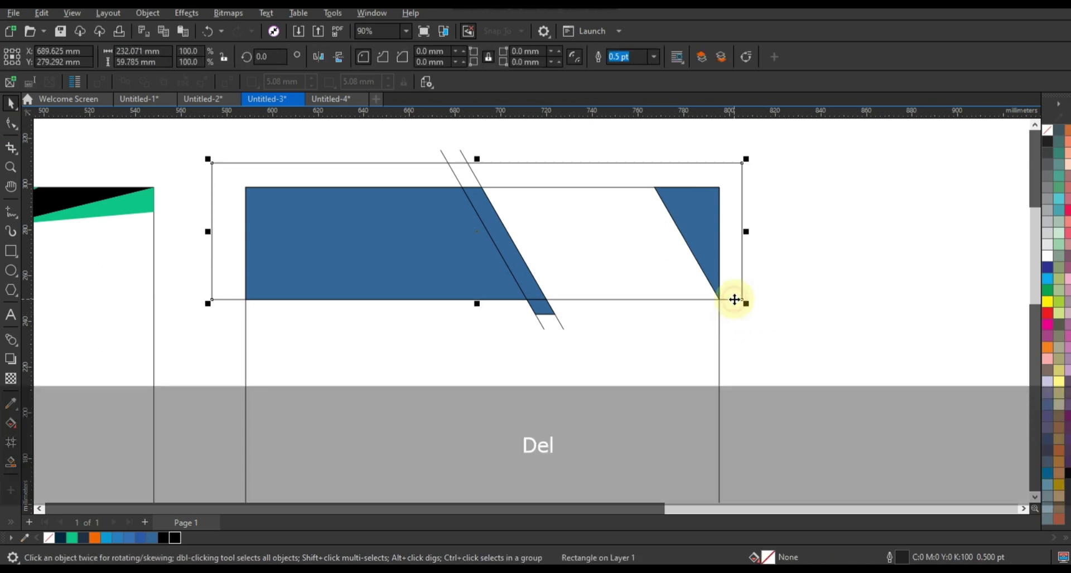
key("Delete")
left_click(448, 166)
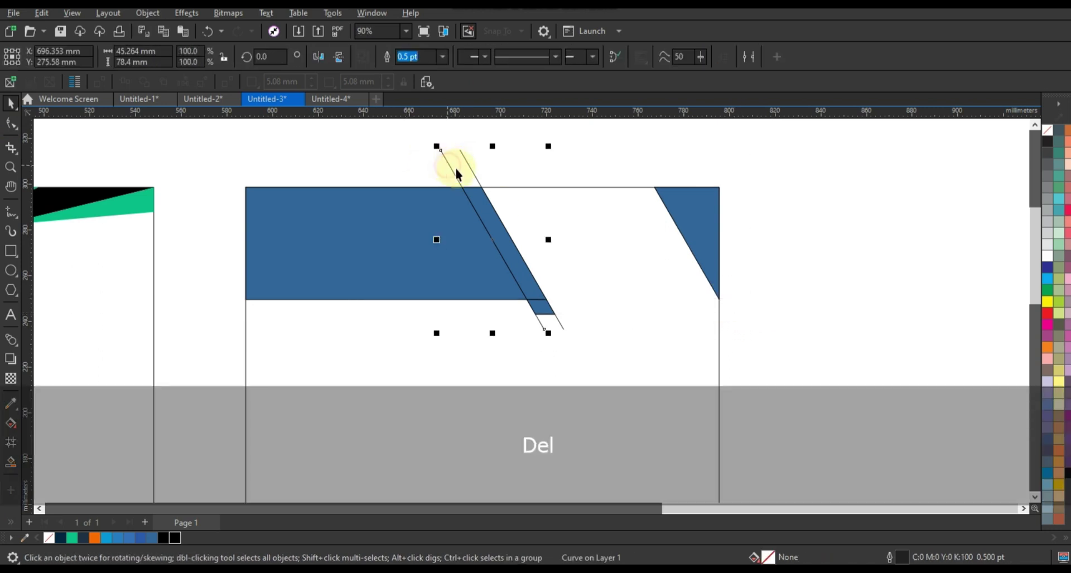
key("Delete")
left_click(470, 167)
key("Delete")
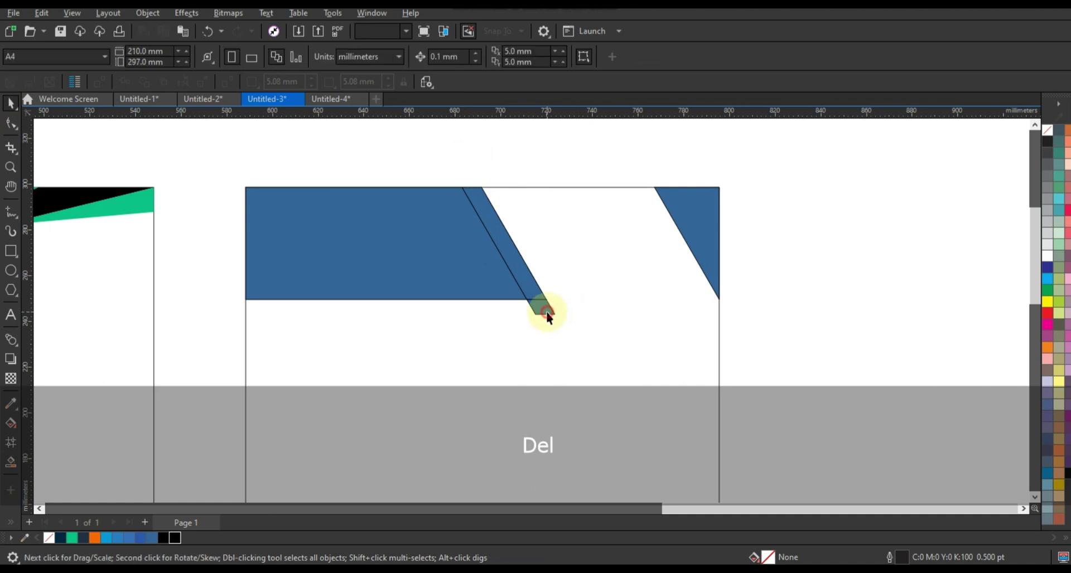
Step: Weld the slanted strip to its lower extension and fill the combined shape with green
left_click(541, 307)
left_click(480, 259, "shift")
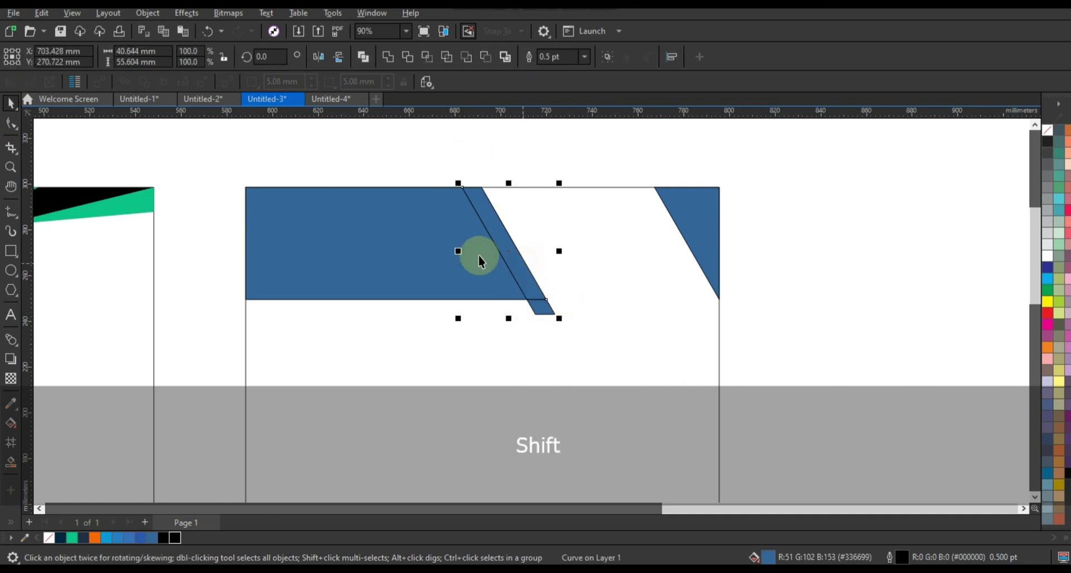
left_click(388, 56)
left_click(71, 538)
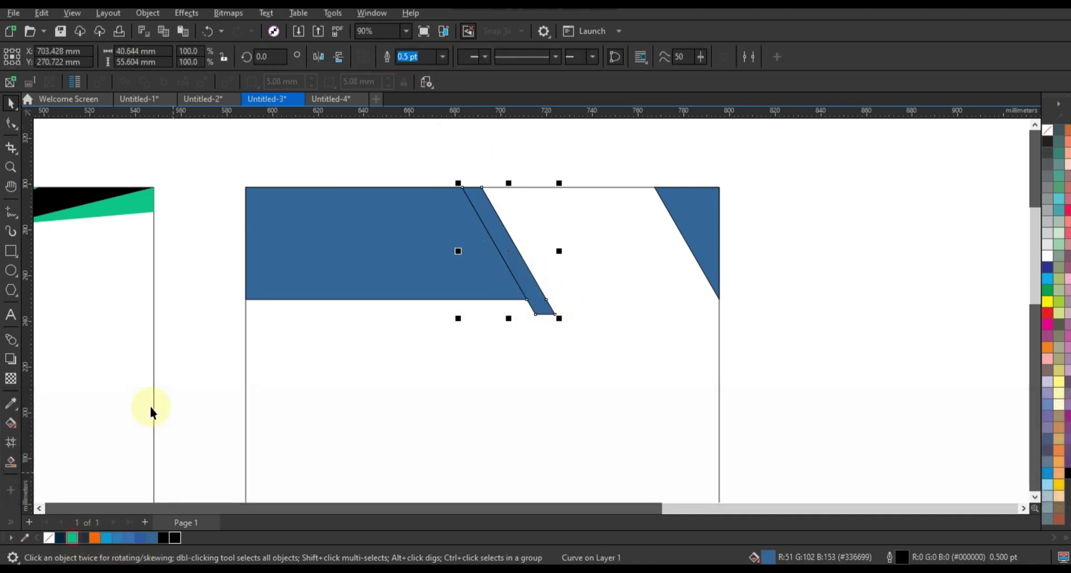
Step: Fill the header's left area with black and the corner triangle with 20% black, and remove the triangle's outline
left_click(299, 267)
left_click(164, 538)
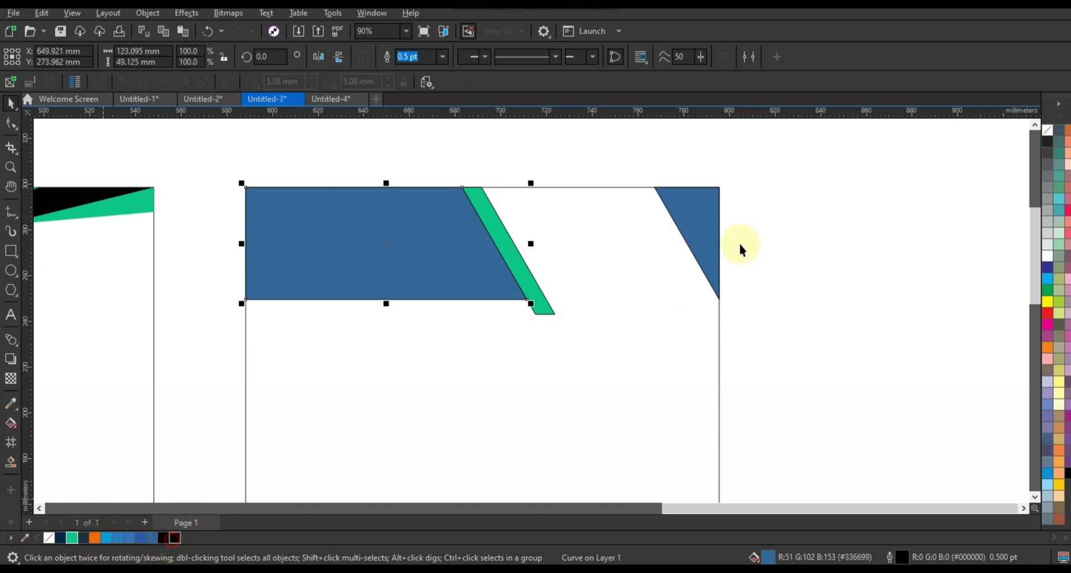
left_click(705, 226)
left_click(1048, 233)
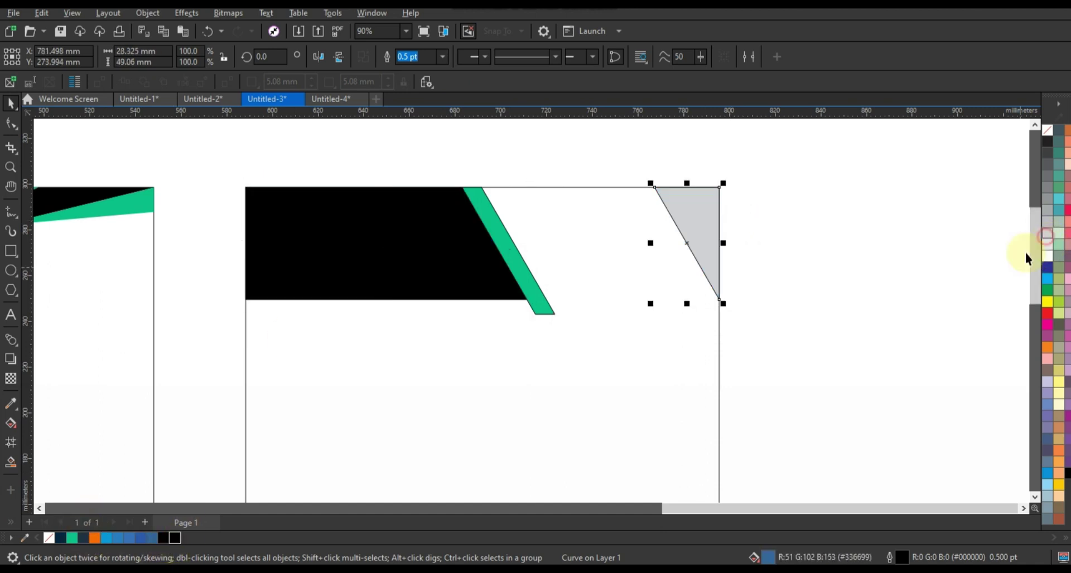
right_click(1048, 133)
left_click(908, 169)
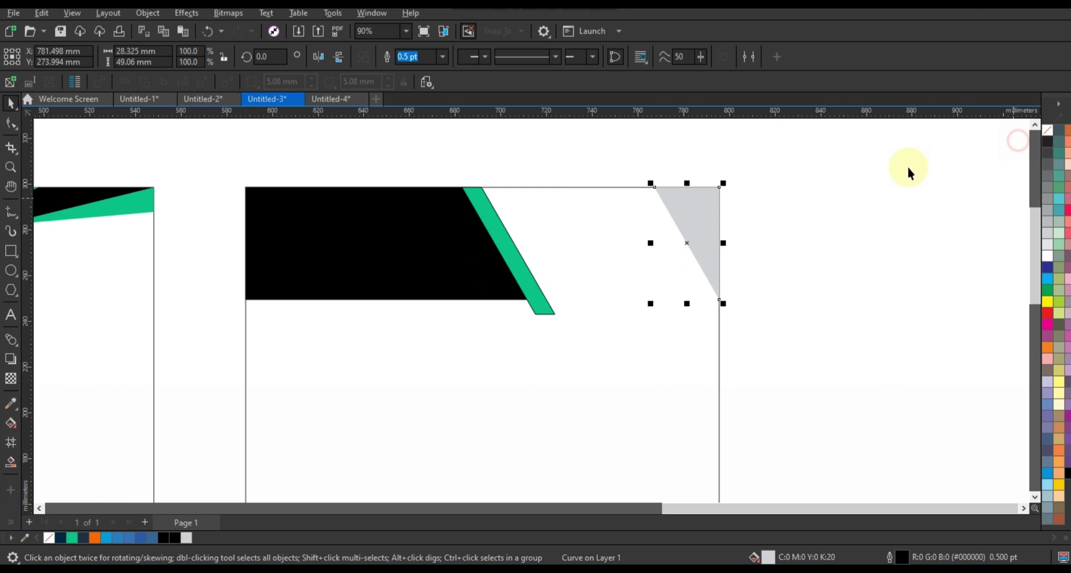
Step: Remove the outline from the green slanted strip in the second page's header
left_click(530, 270)
right_click(1046, 133)
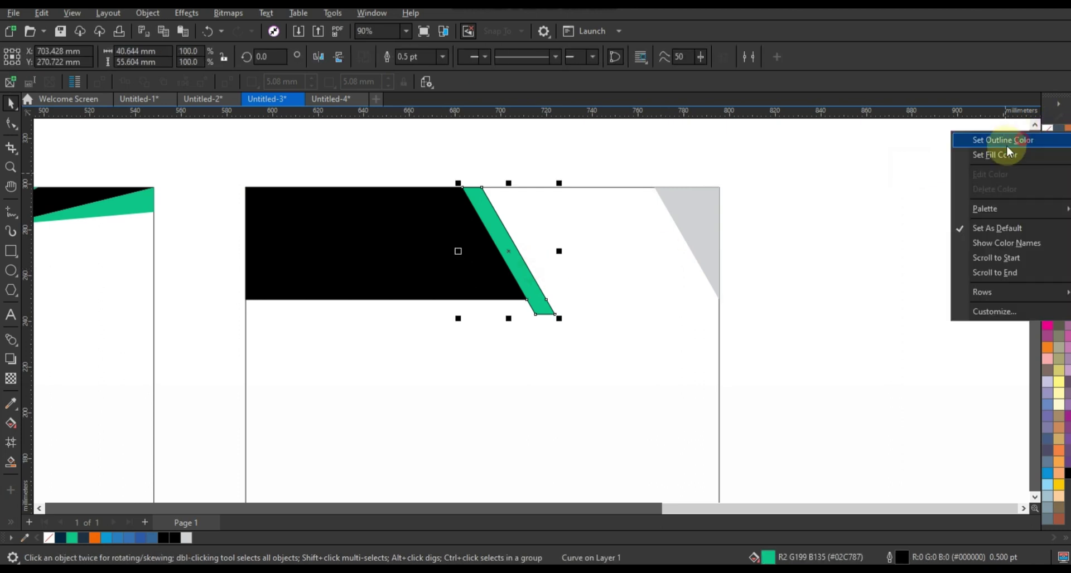
left_click(1009, 142)
left_click(389, 301)
Step: Copy the green strip over the black area's upper-left corner and the grey triangle, and PowerClip each copy inside its shape
left_click_drag(521, 273, 257, 207)
left_click_drag(501, 301, 758, 307)
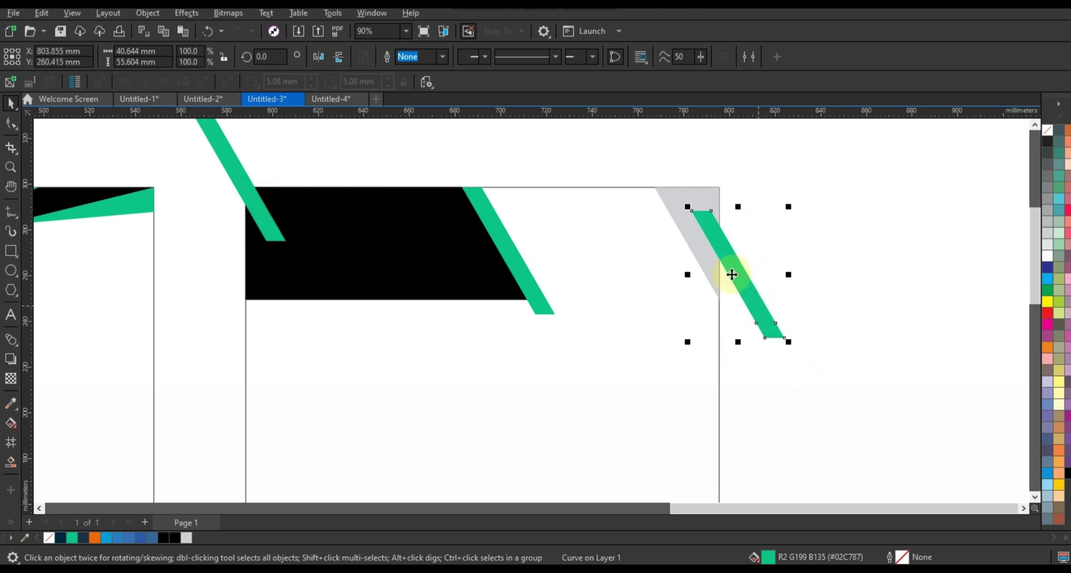
key("w")
left_click(673, 203)
left_click(270, 232)
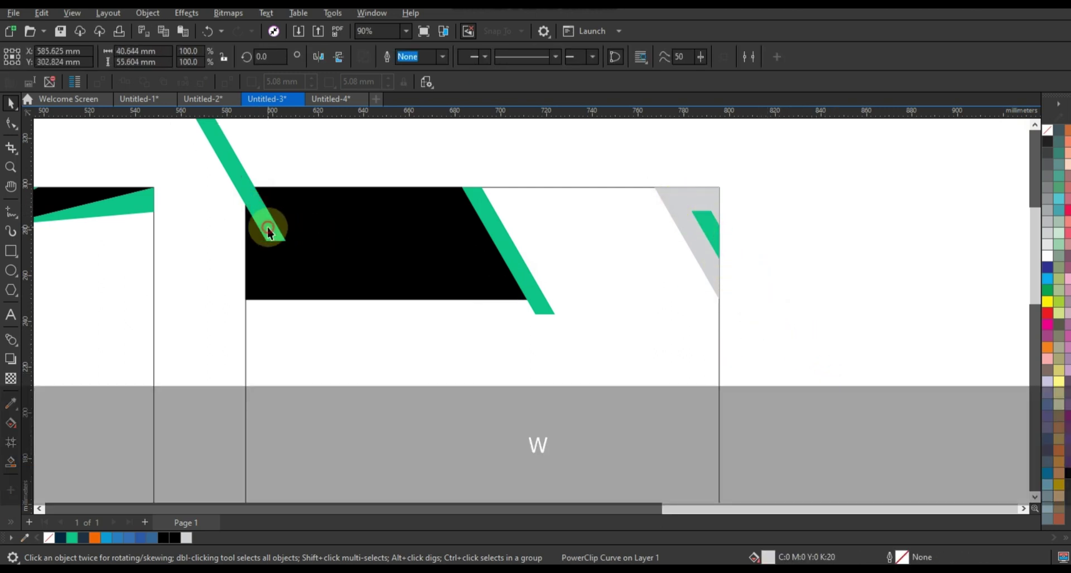
key("w")
left_click(302, 235)
left_click(215, 235)
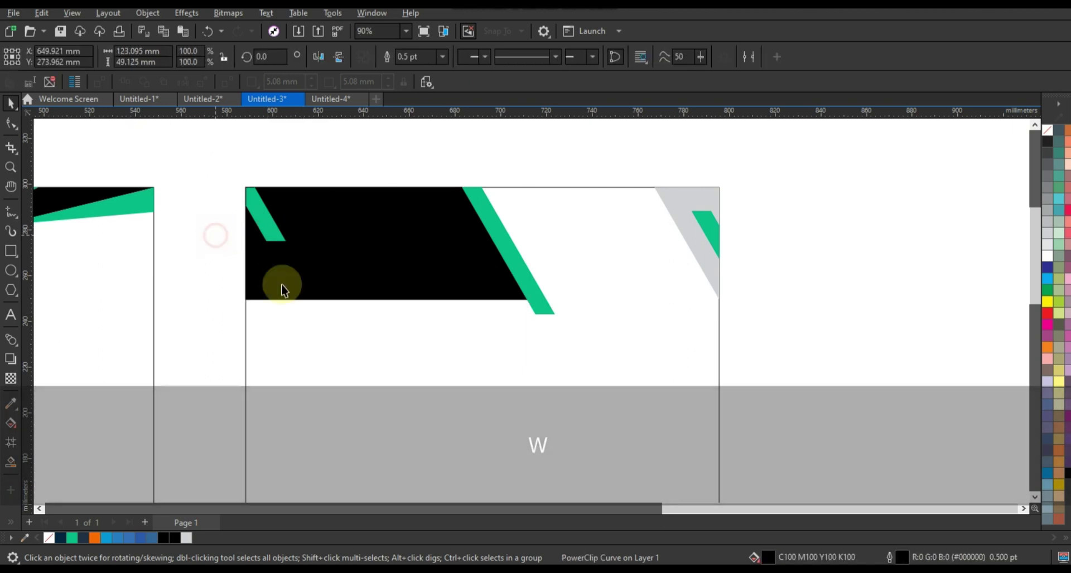
Step: Make a footer rectangle about 113 by 9 mm at the second page's lower-left corner from a shrunken copy of the page frame
left_click(619, 299)
key("shift+F2")
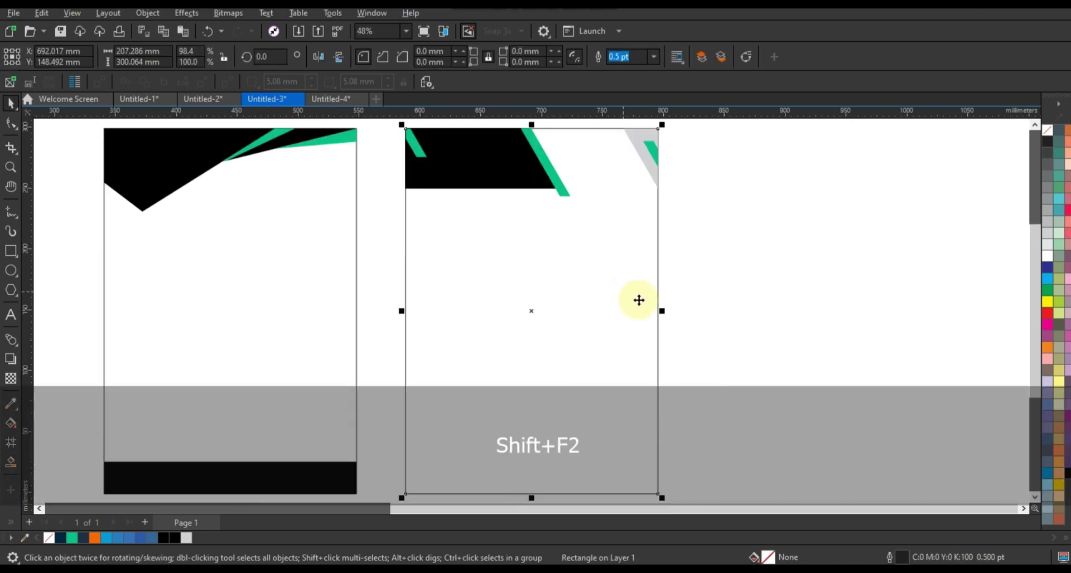
key("Escape")
left_click(562, 261)
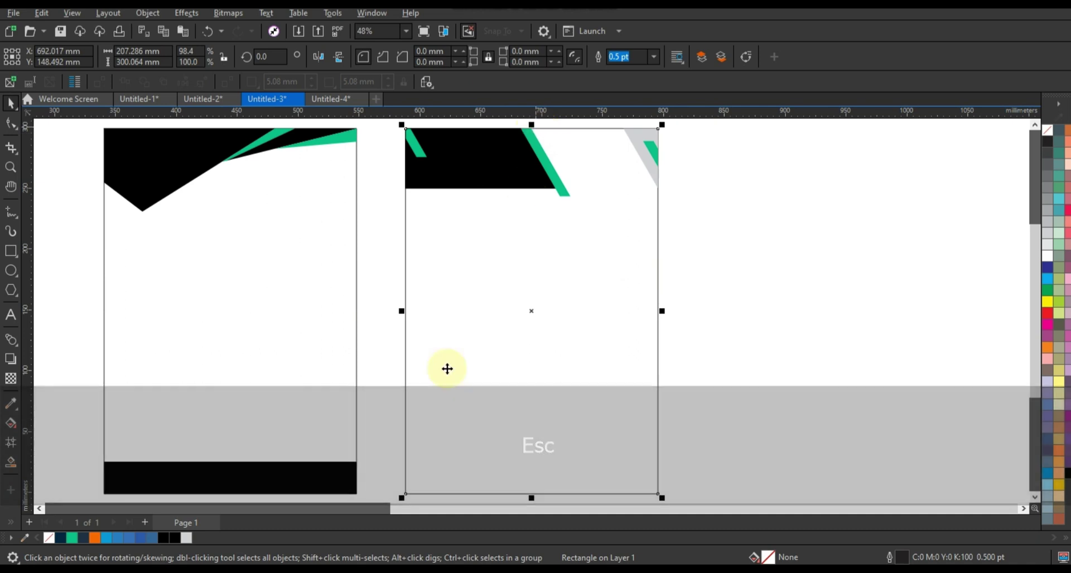
left_click_drag(531, 124, 519, 403)
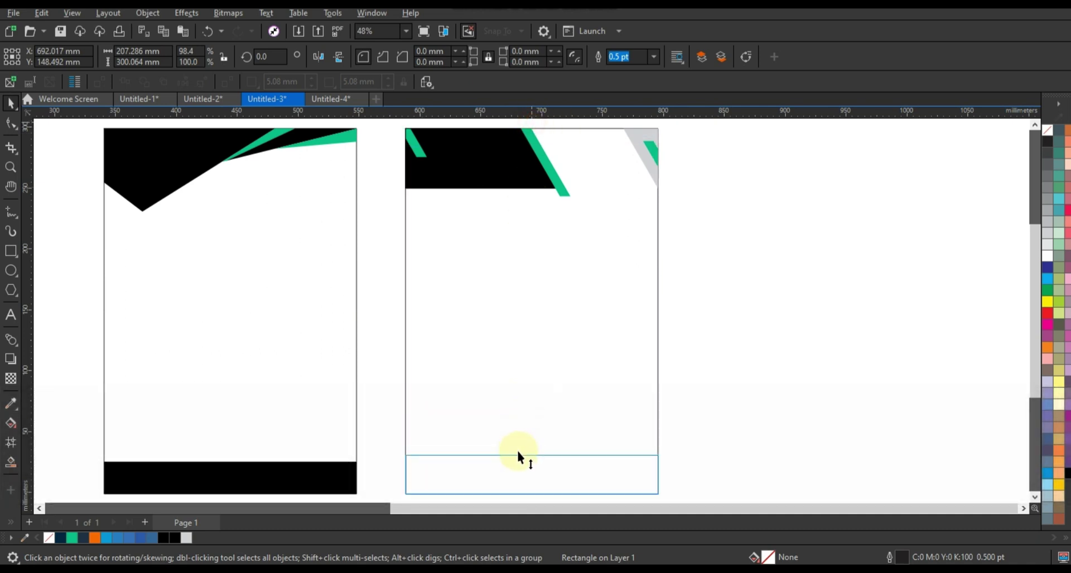
left_click_drag(518, 453, 518, 478)
key("shift+F2")
key("F3")
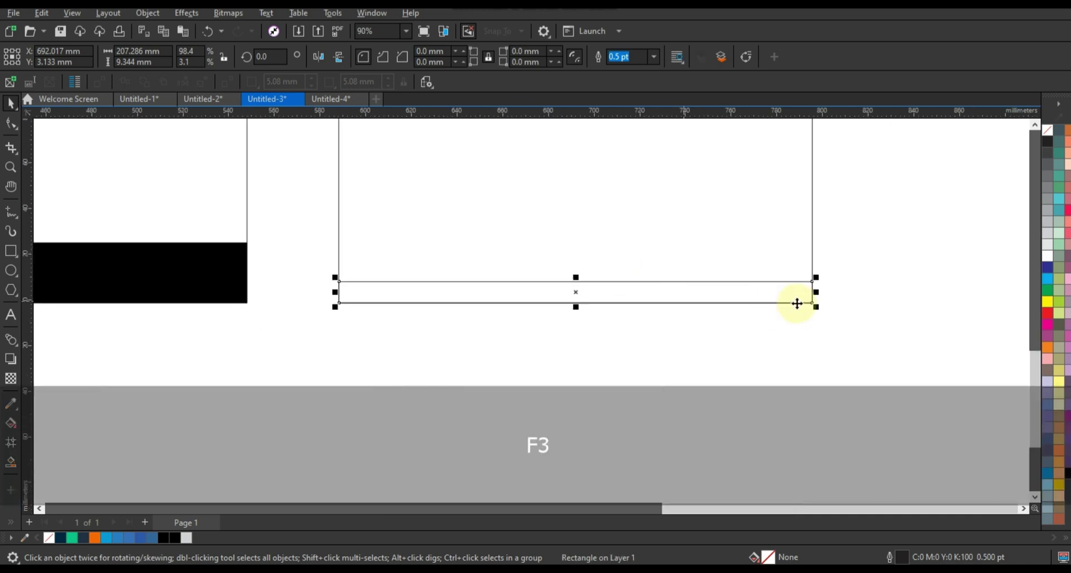
left_click_drag(815, 292, 599, 290)
Step: Convert the footer rectangle to curves with its right end slanted inward at the top, and fill it with green
left_click(11, 124)
key("ctrl+q")
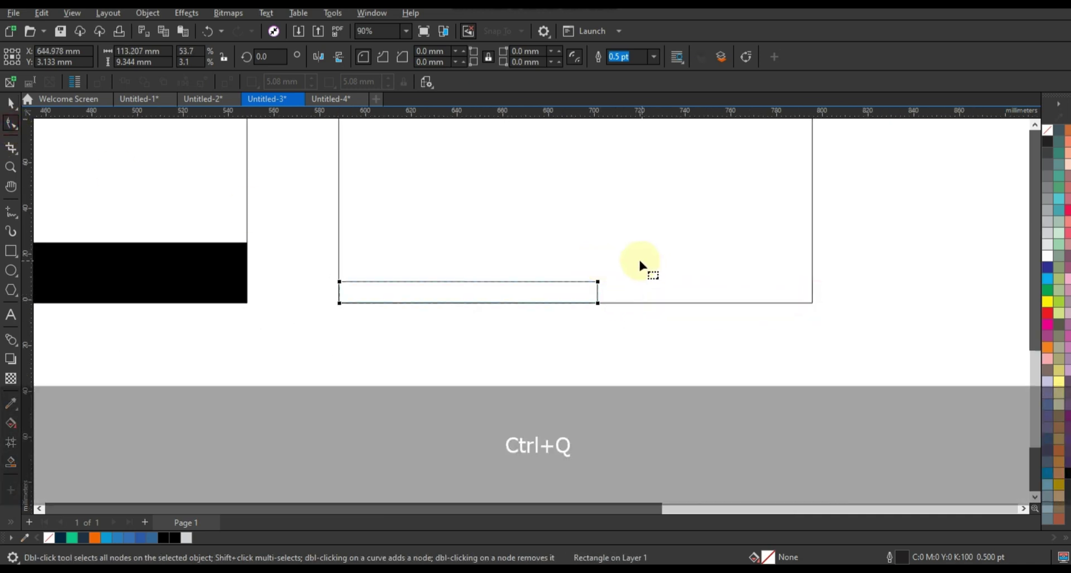
left_click_drag(596, 282, 592, 281)
left_click(11, 103)
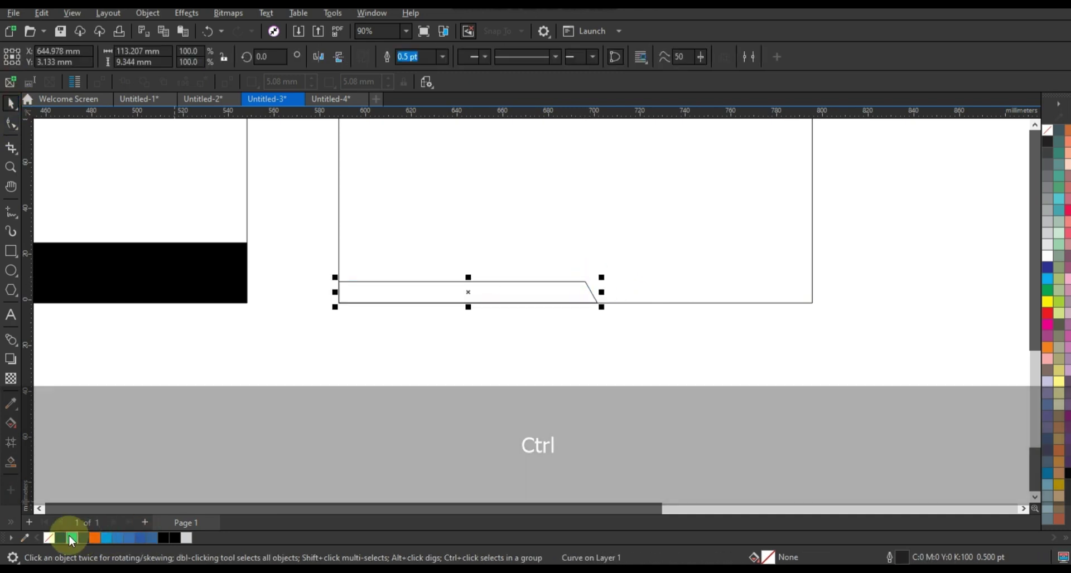
left_click(70, 536)
left_click(487, 407)
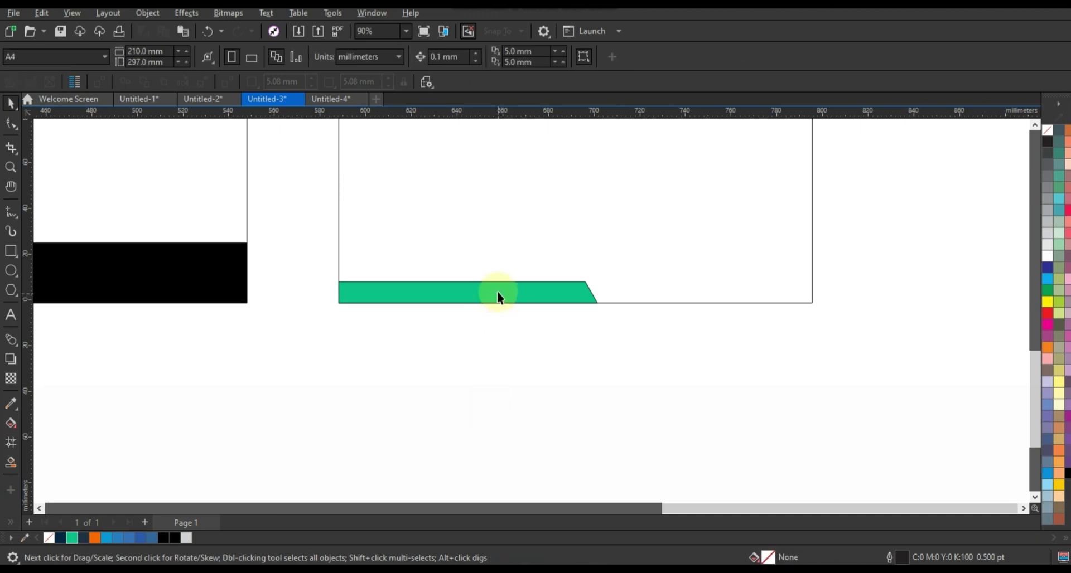
Step: Copy the footer bar to the right and slightly lower, and give the copy a black fill without outline
left_click_drag(497, 291, 743, 305)
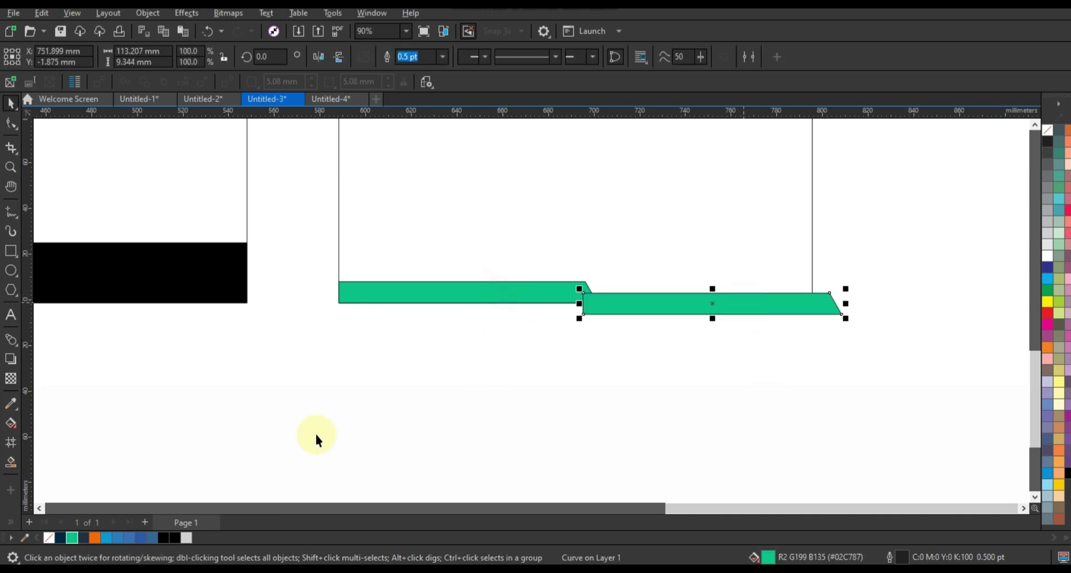
left_click(174, 539)
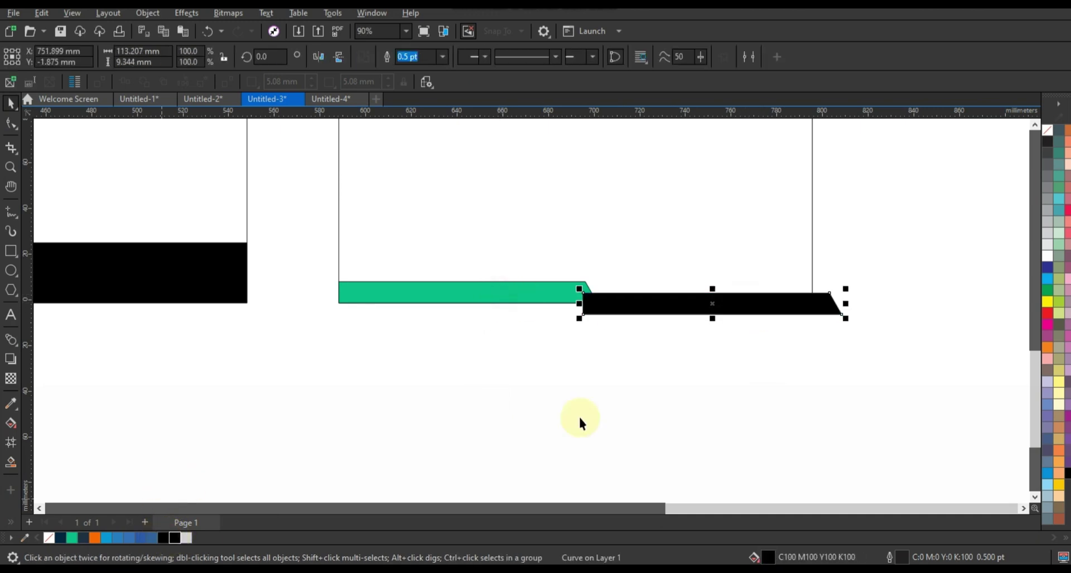
right_click(1046, 130)
left_click(667, 264)
Step: Remove the green footer bar's outline and bring the bar in front of the black one
left_click(558, 288)
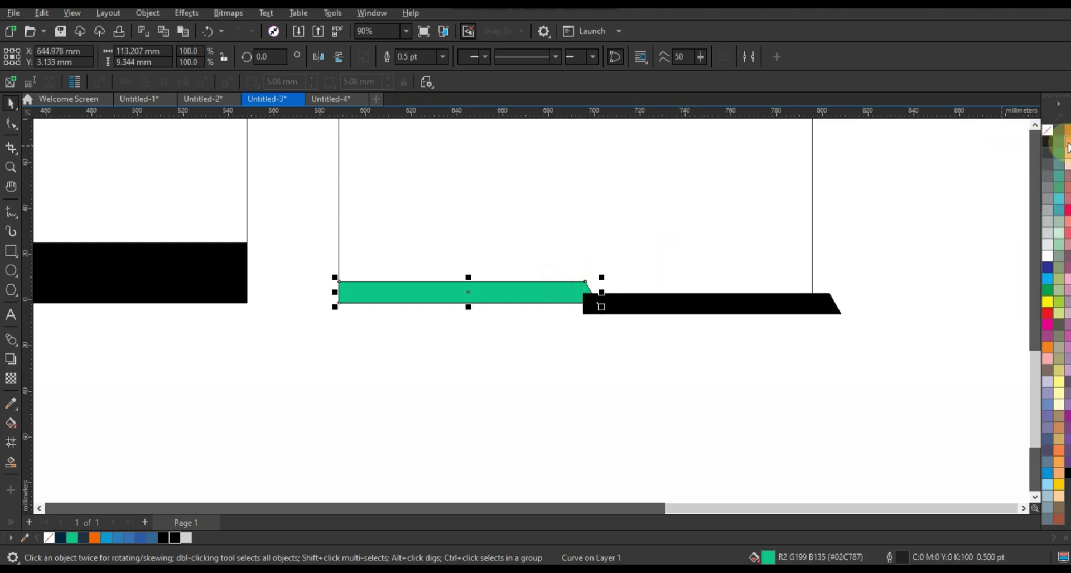
right_click(1049, 132)
left_click(1004, 136)
key("shift")
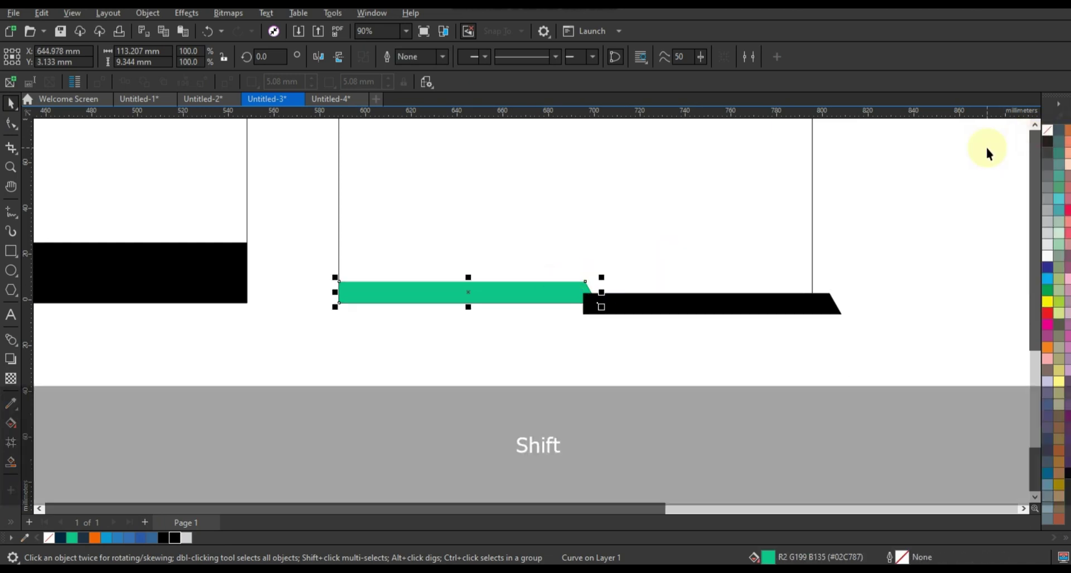
Step: PowerClip the green and black footer bars inside the second page's frame
left_click(811, 301)
key("w")
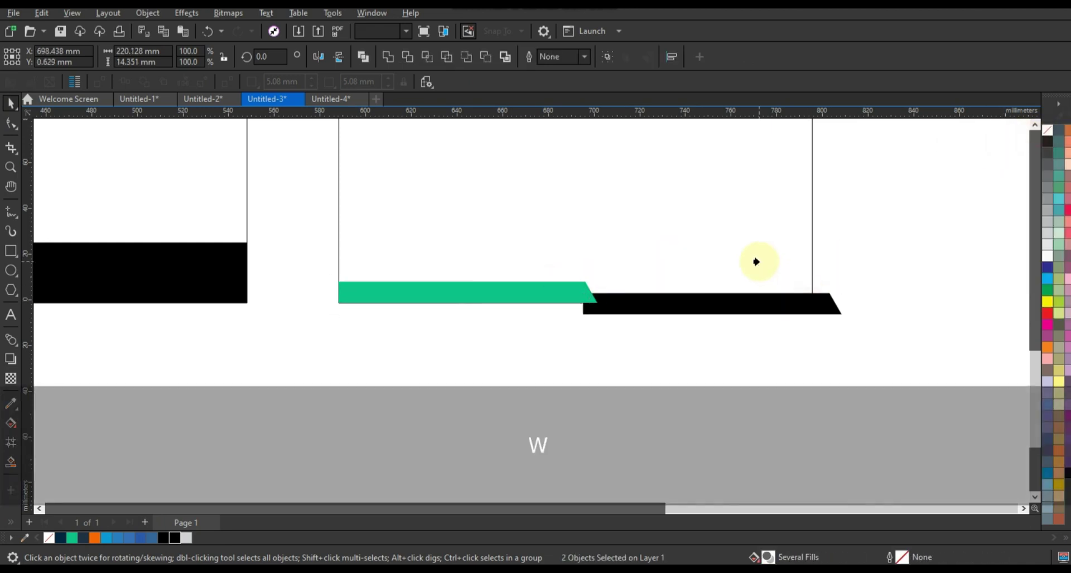
left_click(817, 278)
key("F4")
key("Escape")
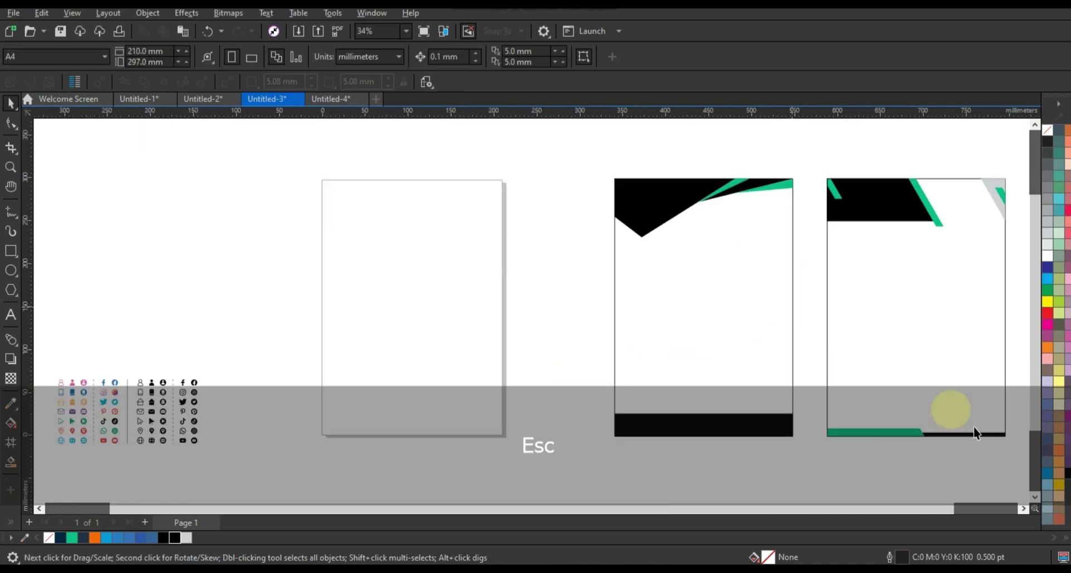
Step: Copy the blank page frame to the right of the second page and draw a rectangle about 217 by 44 mm across its upper edge
left_click(1023, 509)
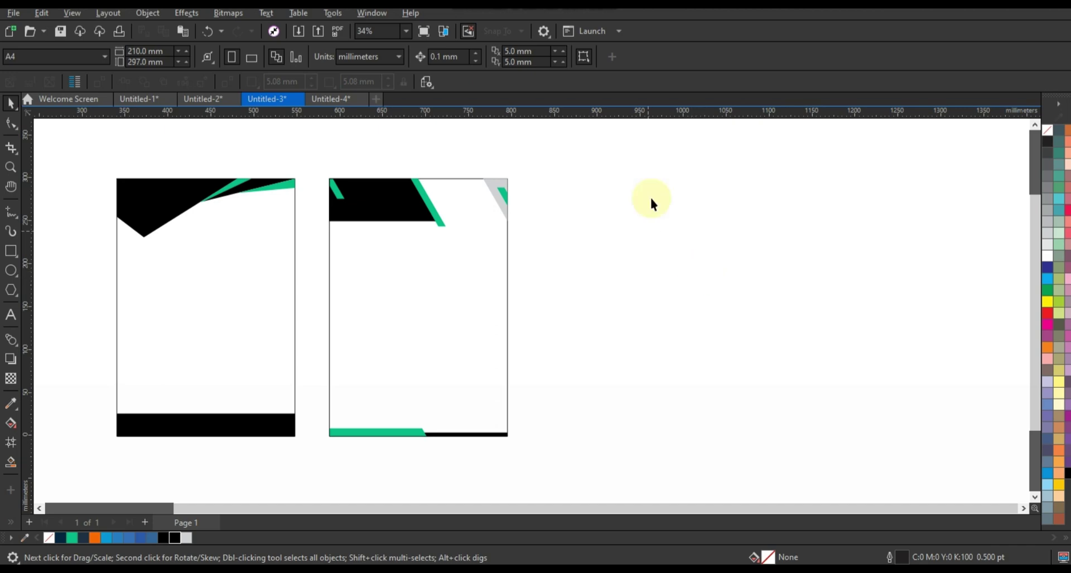
left_click_drag(244, 283, 669, 294)
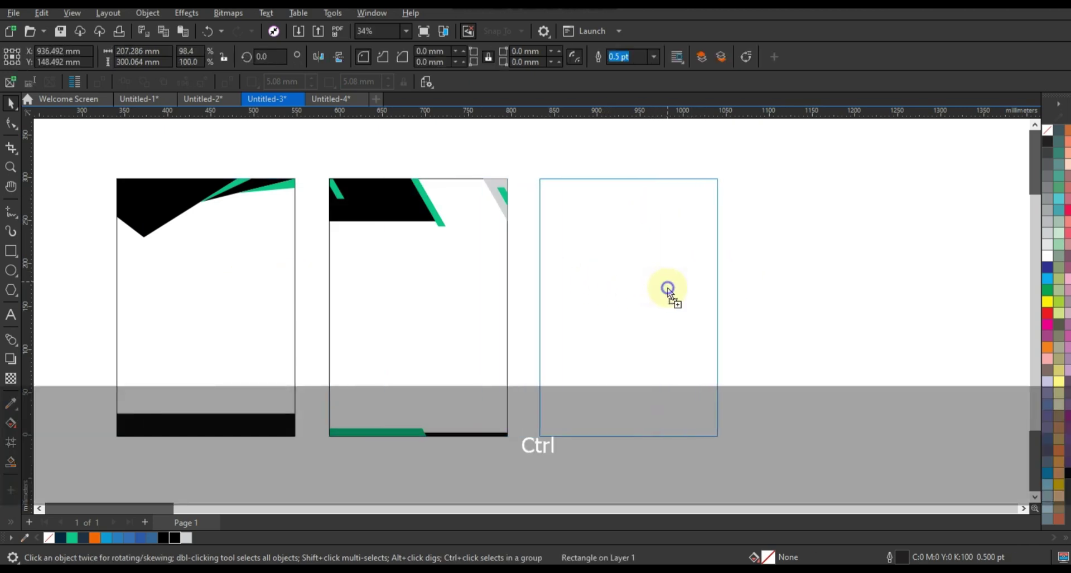
key("z")
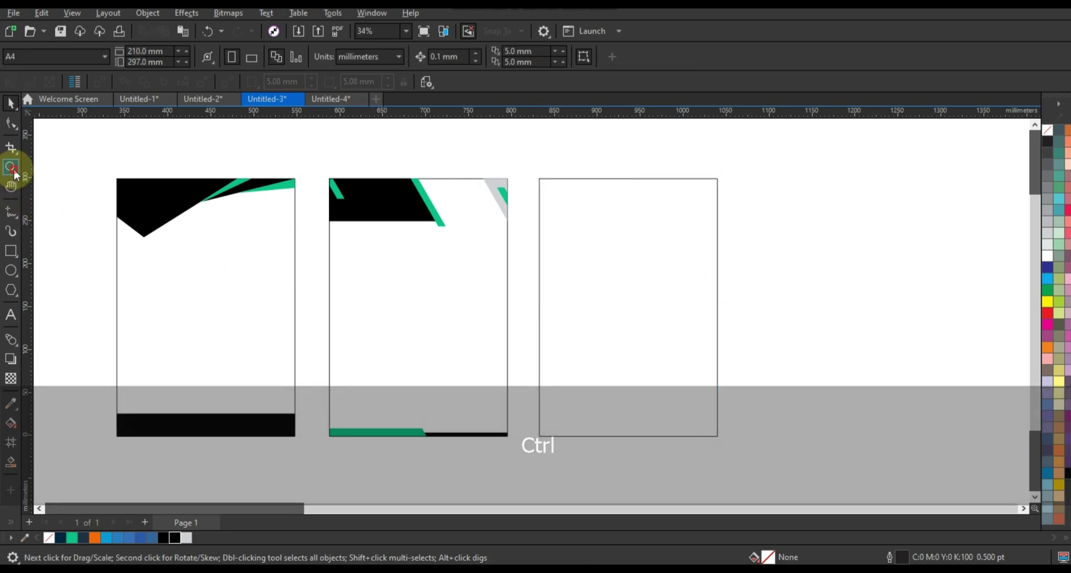
left_click_drag(478, 160, 765, 282)
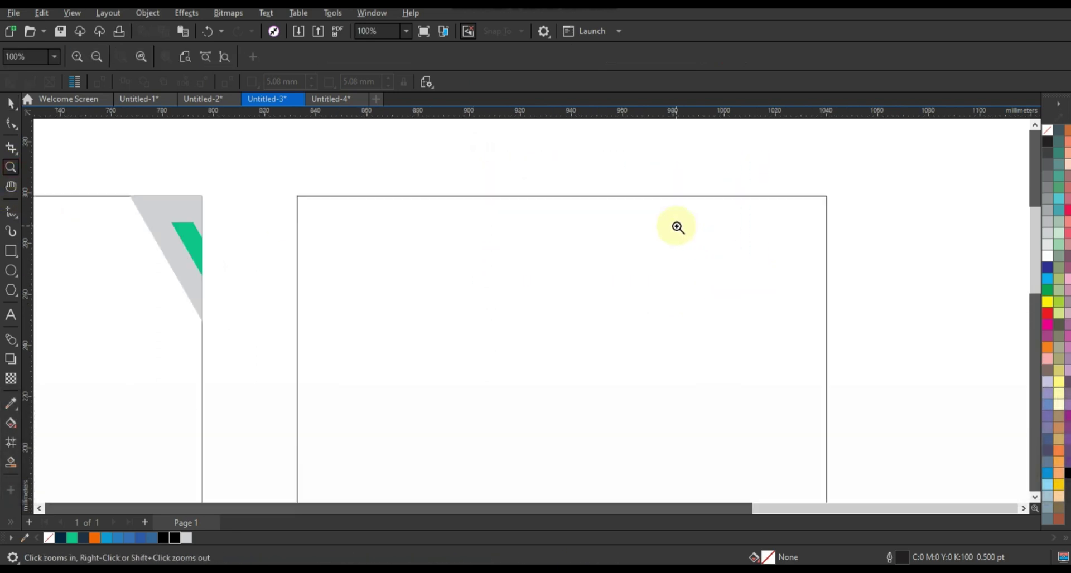
left_click(10, 252)
left_click_drag(280, 177, 835, 288)
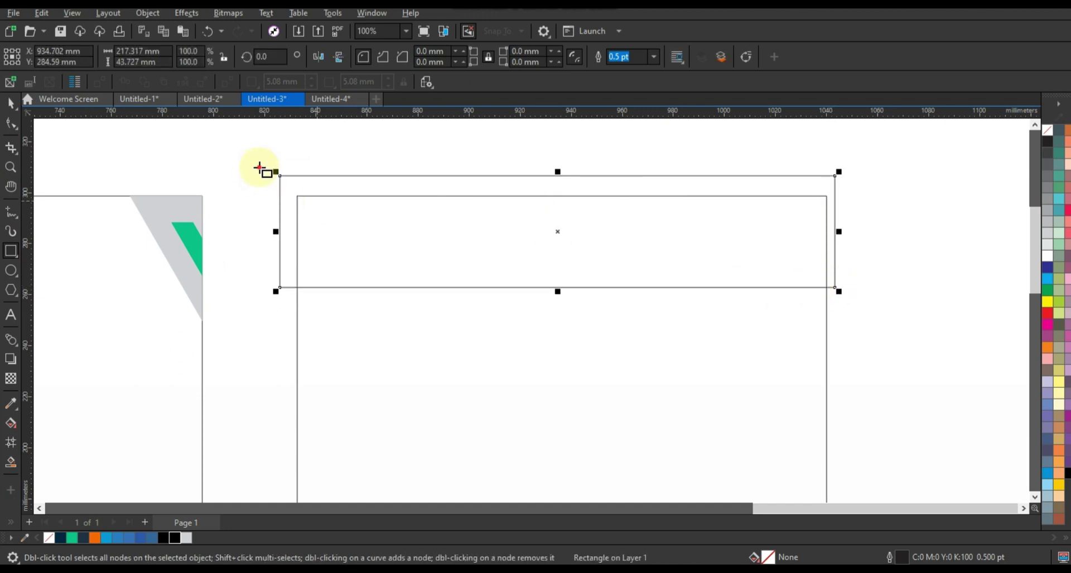
Step: Draw a rectangle about 141 by 29 mm over the header's upper-left corner and round its corners to about 1.8 mm
left_click_drag(254, 167, 612, 242)
left_click(7, 126)
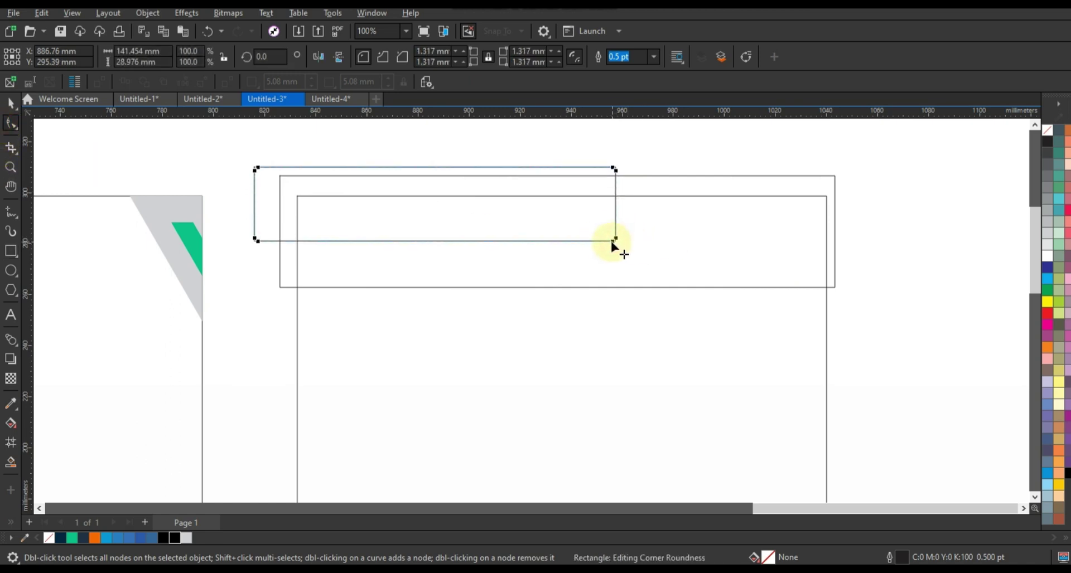
left_click(7, 103)
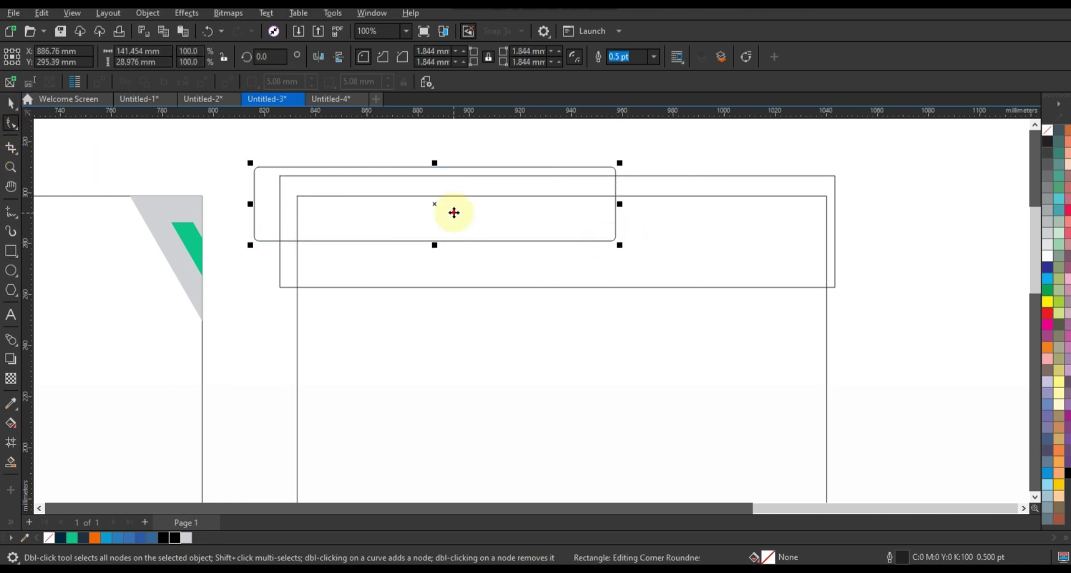
Step: Skew the rounded rectangle horizontally into a right-leaning parallelogram about 153 mm wide
left_click(454, 213)
left_click_drag(432, 247, 411, 246)
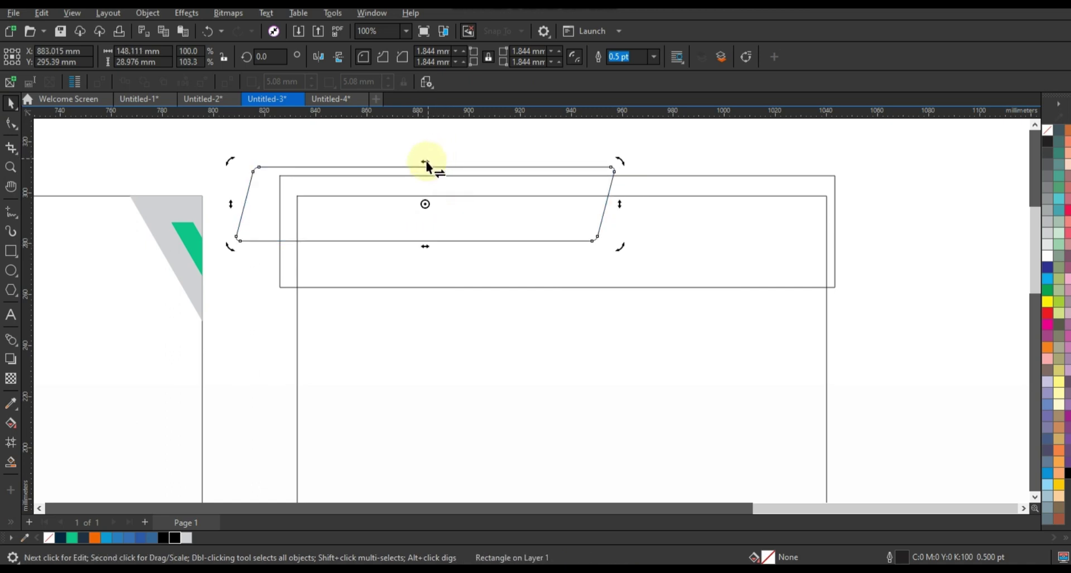
left_click_drag(425, 161, 439, 160)
left_click(441, 147)
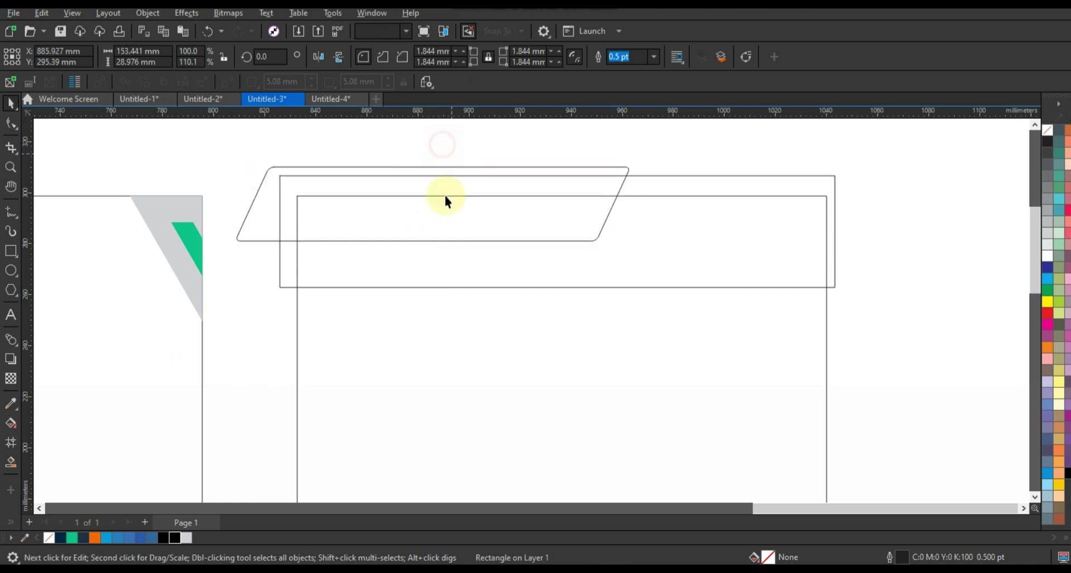
left_click(386, 204)
Step: Convert the parallelogram to curves and move its left-end nodes outward until the shape is about 224 mm wide
left_click(8, 129)
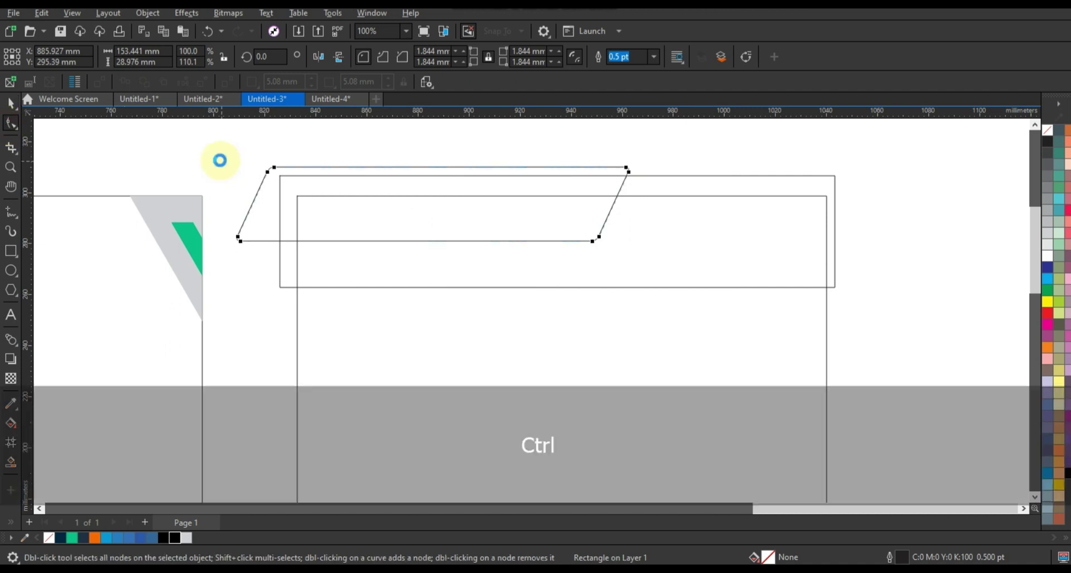
left_click_drag(217, 160, 326, 276)
key("ctrl+q")
left_click_drag(240, 237, 60, 238)
left_click(11, 103)
Step: Add three closely spaced copies of the parallelogram, each offset slightly to the right by the same distance
left_click_drag(218, 218, 242, 219)
key("ctrl+r")
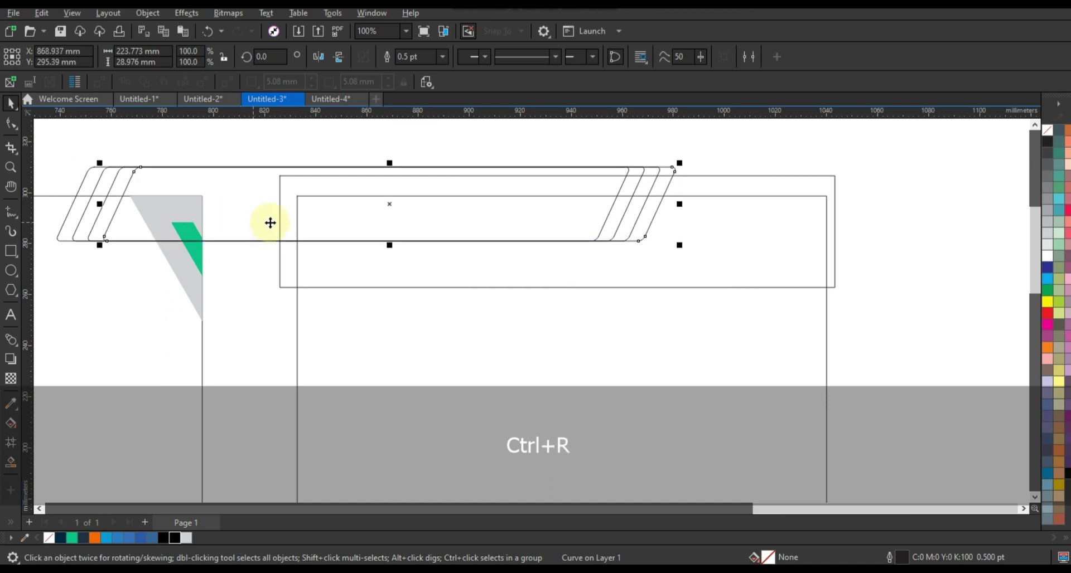
left_click(879, 240)
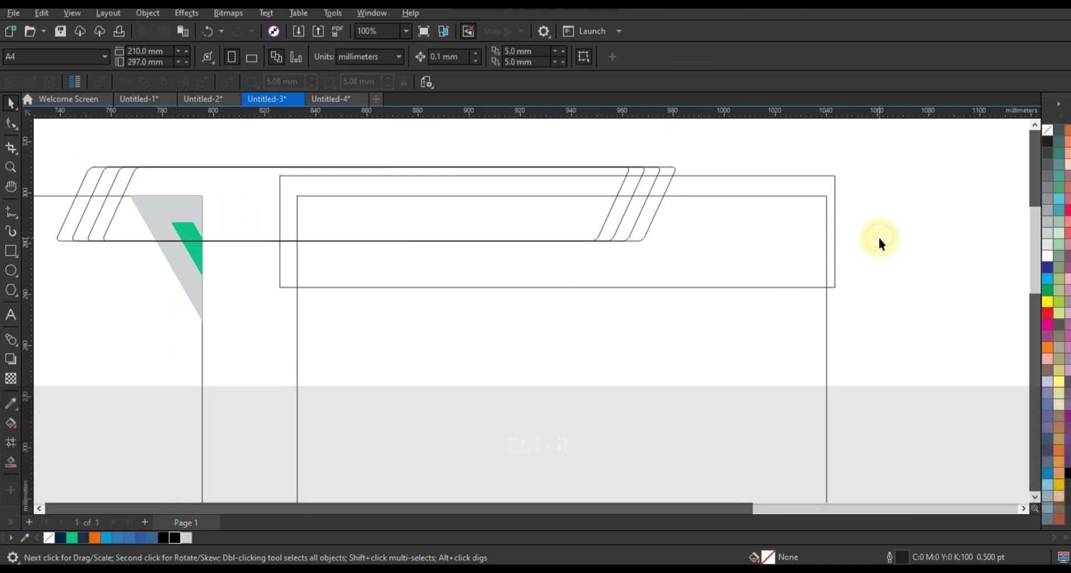
Step: Place a copy of the parallelogram below and to the right, its top edge aligned with the stacked parallelograms' bottom edge
left_click_drag(714, 299, 931, 306)
right_click(930, 307)
left_click_drag(858, 307, 852, 287)
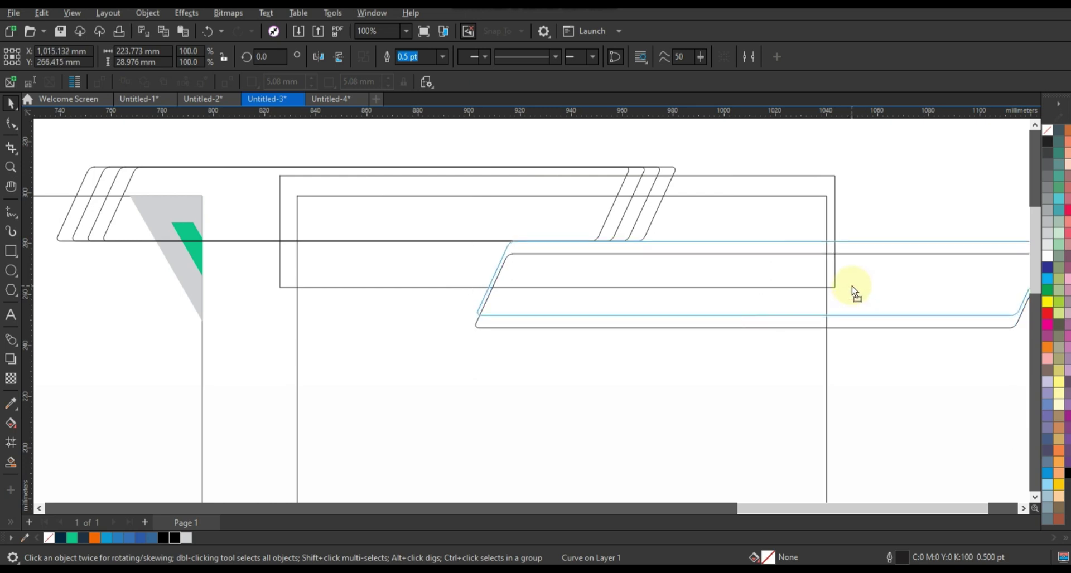
left_click_drag(853, 289, 852, 289)
left_click_drag(578, 306, 643, 307)
Step: Smart Fill the header's two right-hand regions, weld them into one shape and colour it light grey
left_click(10, 463)
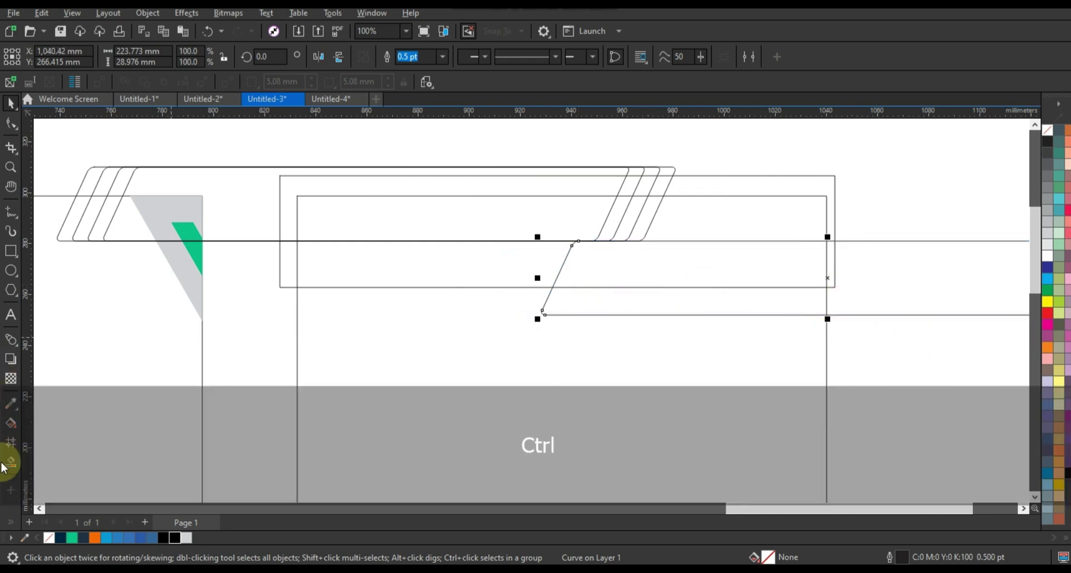
left_click(710, 270)
left_click(717, 236)
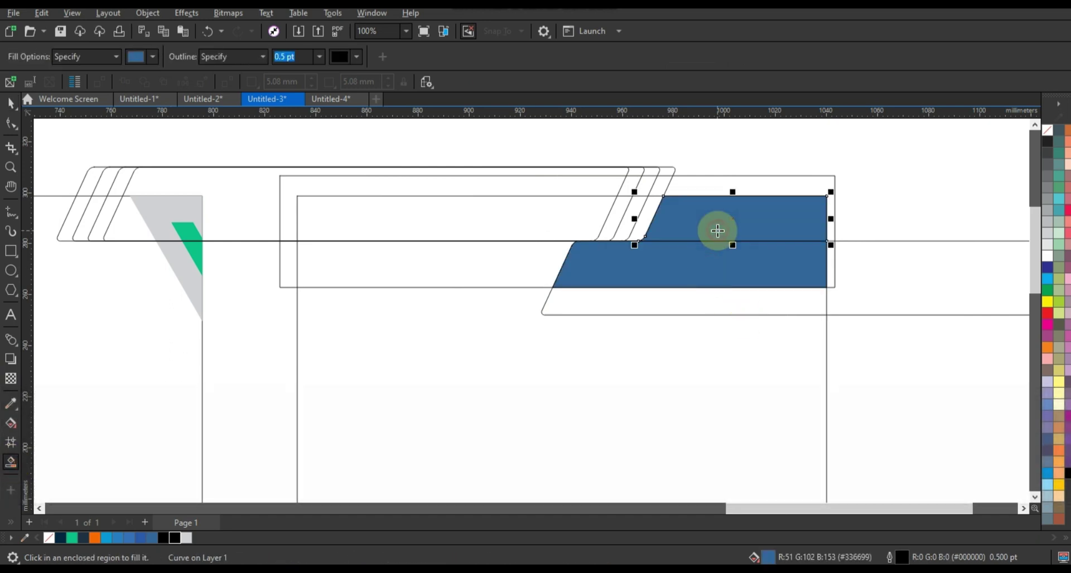
key("space")
left_click(706, 265, "shift")
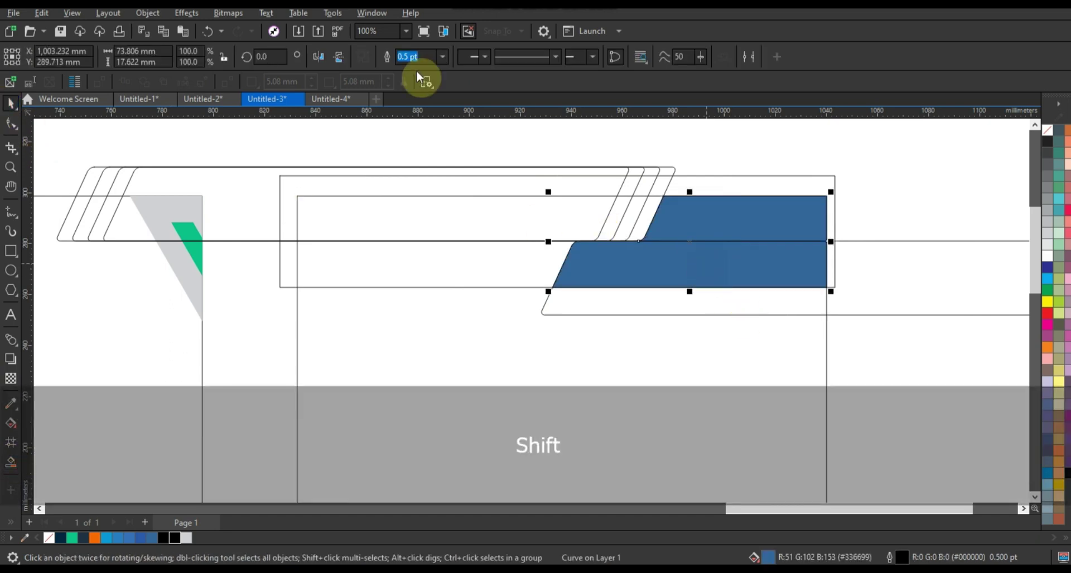
left_click(383, 57)
left_click(1046, 228)
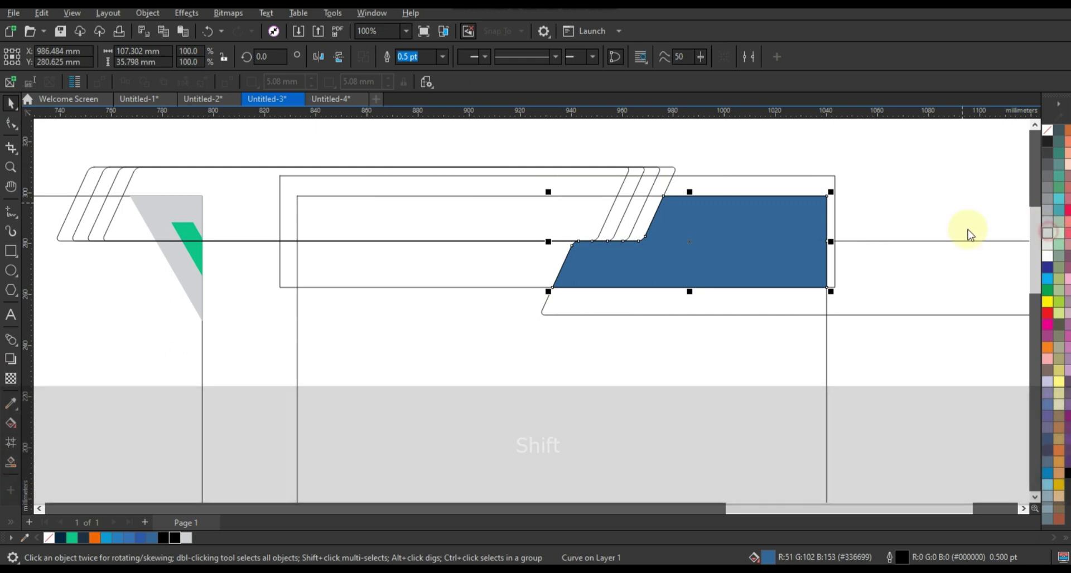
left_click(917, 200)
Step: Smart Fill the header's two left-hand regions and weld them into a single shape
left_click(10, 462)
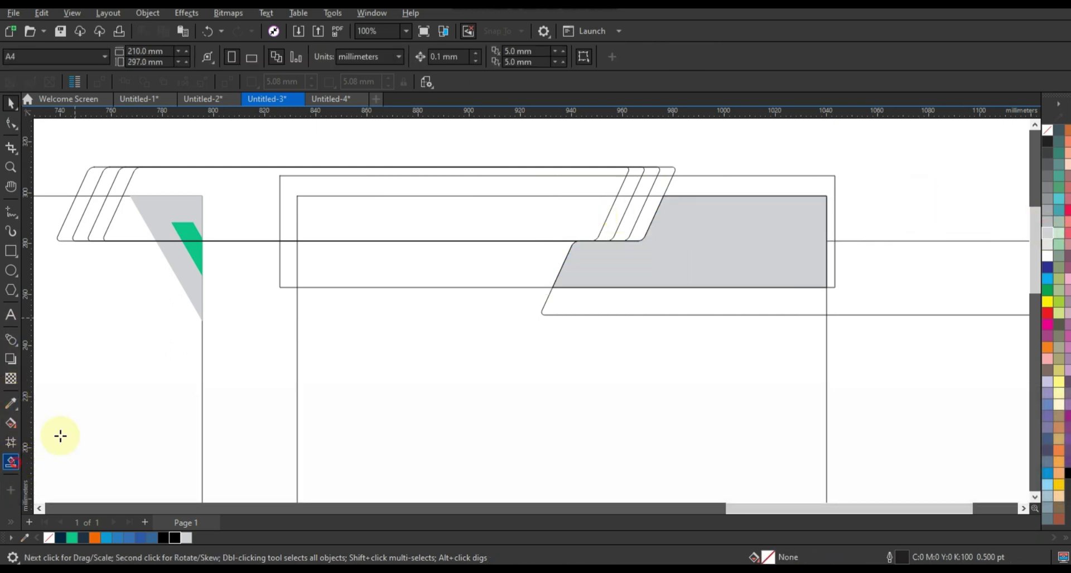
left_click(490, 260)
left_click(509, 230)
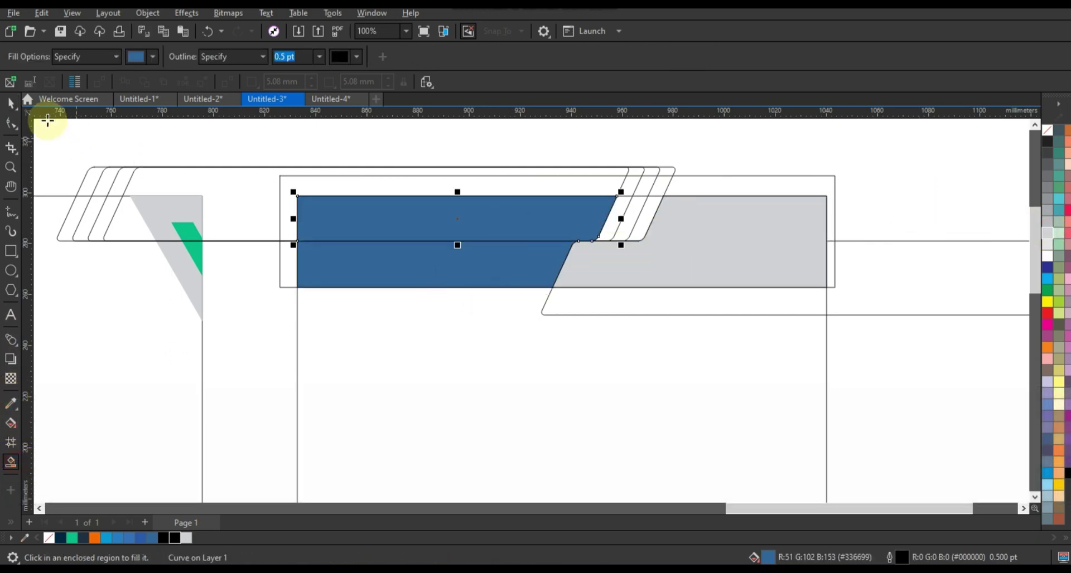
left_click(20, 107)
left_click(294, 239)
left_click(333, 239, "shift")
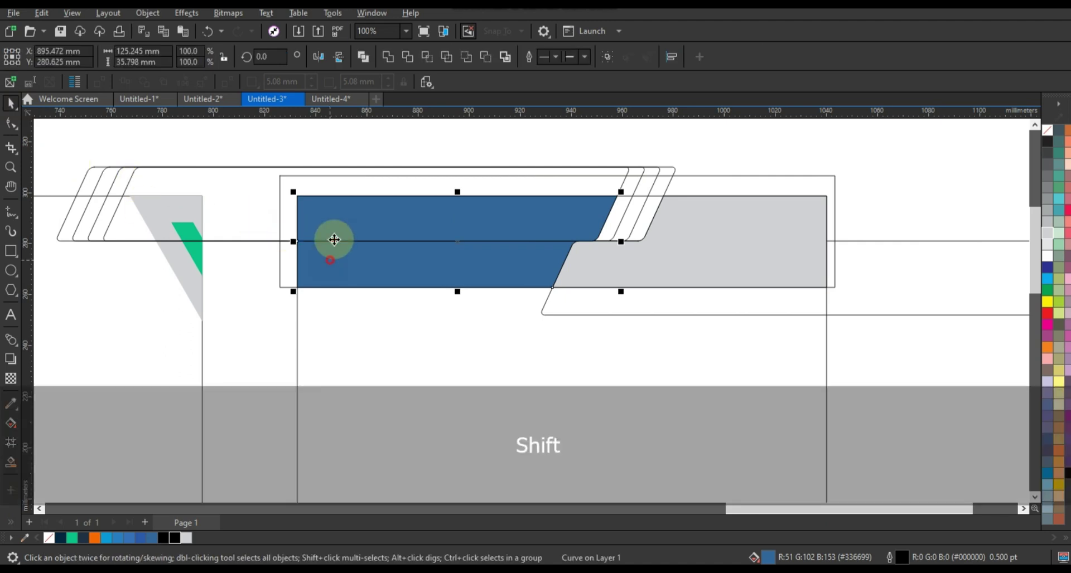
left_click(388, 57)
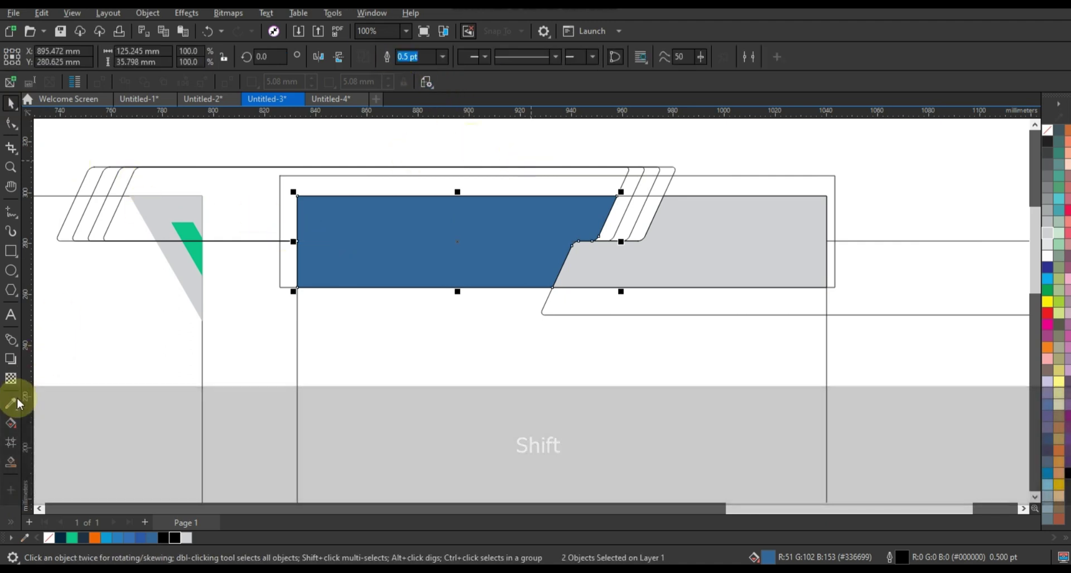
Step: Smart Fill the three slanted strips between the header halves and colour the large left-hand shape black
key("space")
left_click(626, 220)
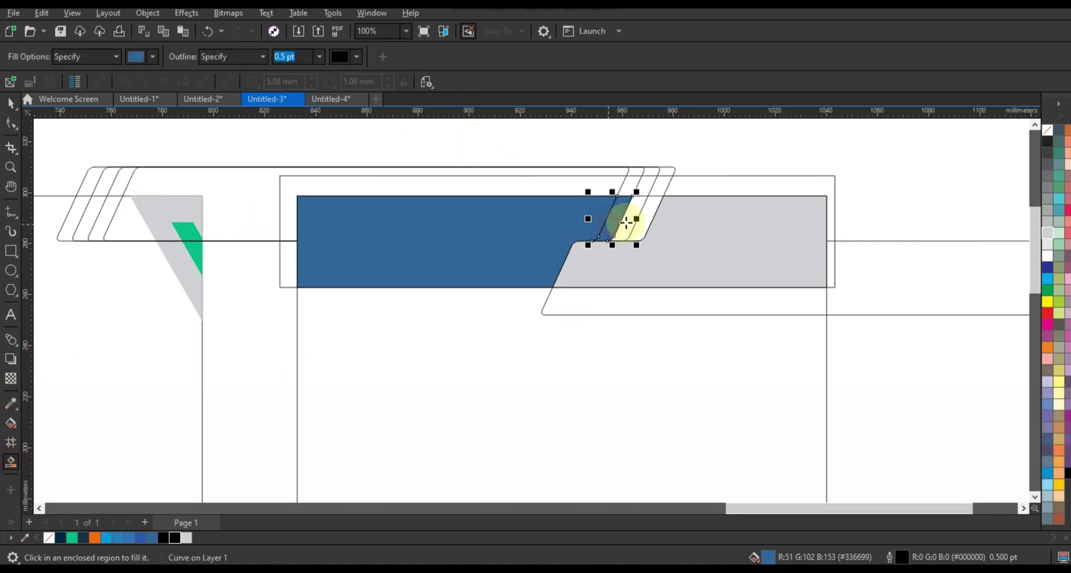
left_click(643, 219)
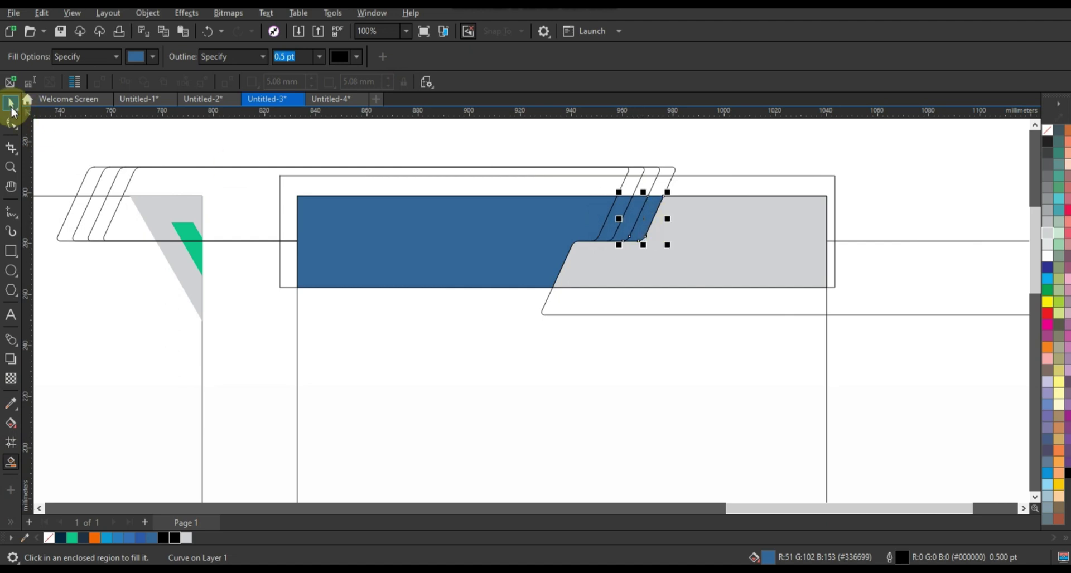
key("space")
left_click(337, 222)
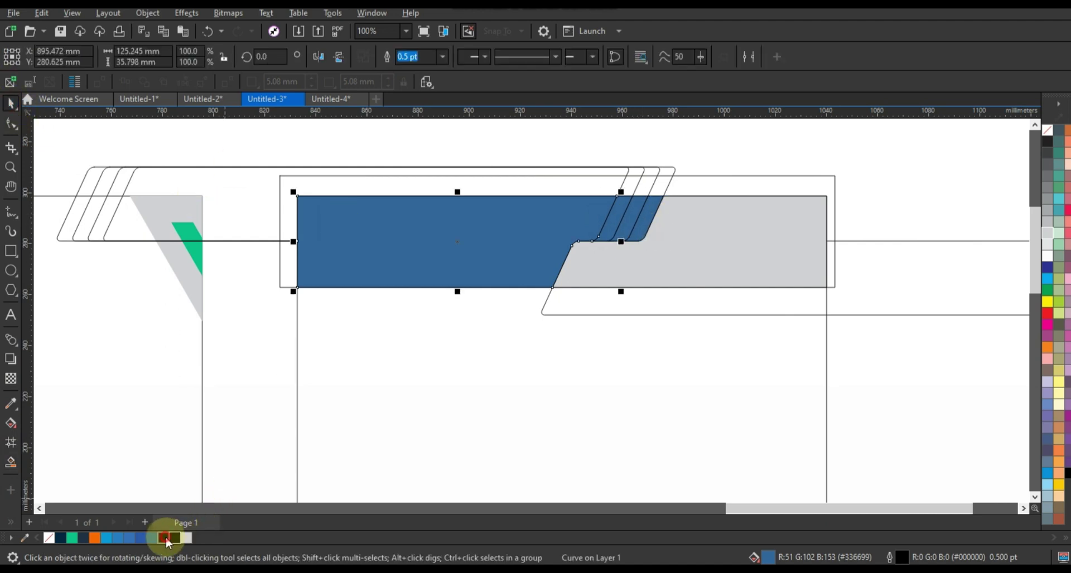
left_click(167, 540)
Step: Delete the four stacked parallelogram outlines and the lower parallelogram used as construction guides
left_click(437, 174)
key("Delete")
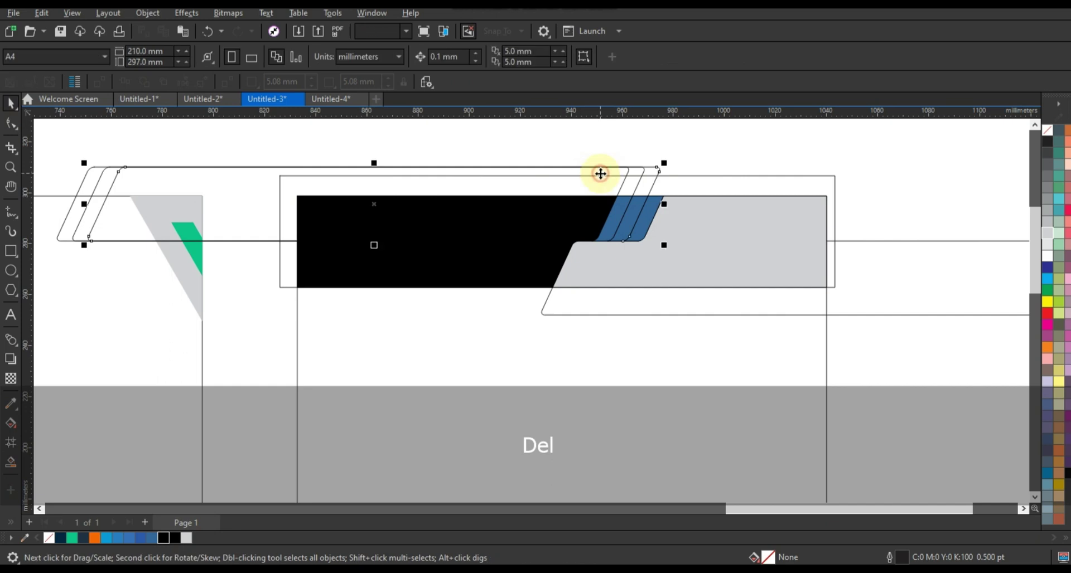
key("Delete")
left_click(630, 169)
key("Delete")
left_click(616, 169)
key("Delete")
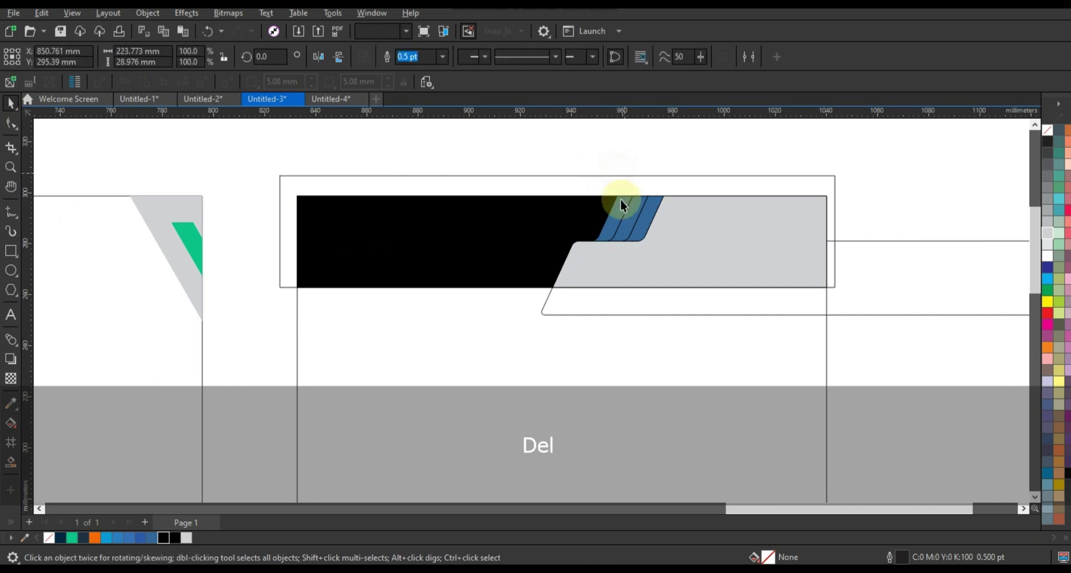
left_click(593, 305)
key("Delete")
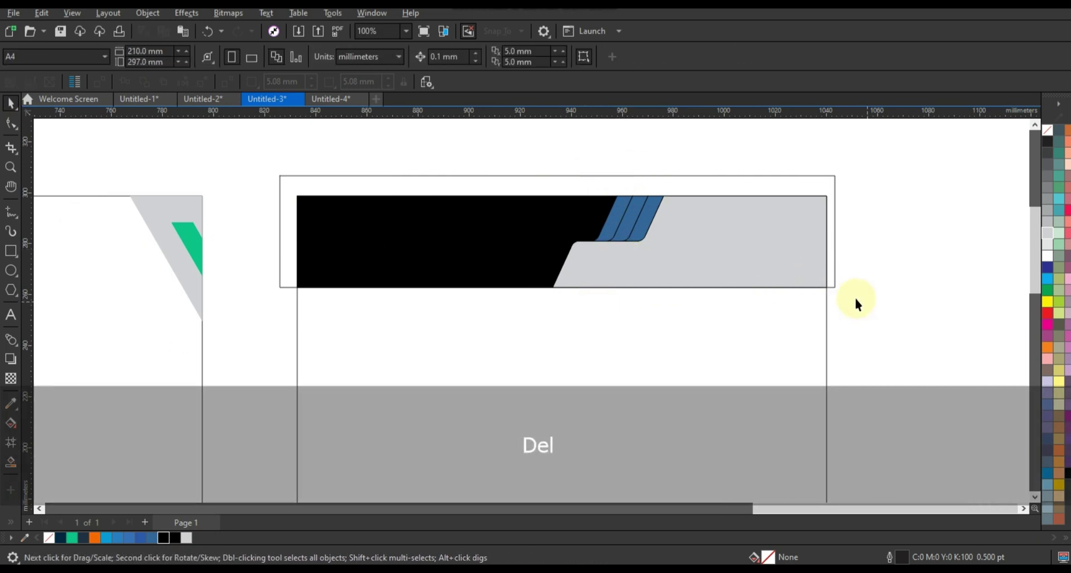
Step: Colour the three slanted strips in progressively lighter blues from left to right
left_click(612, 229)
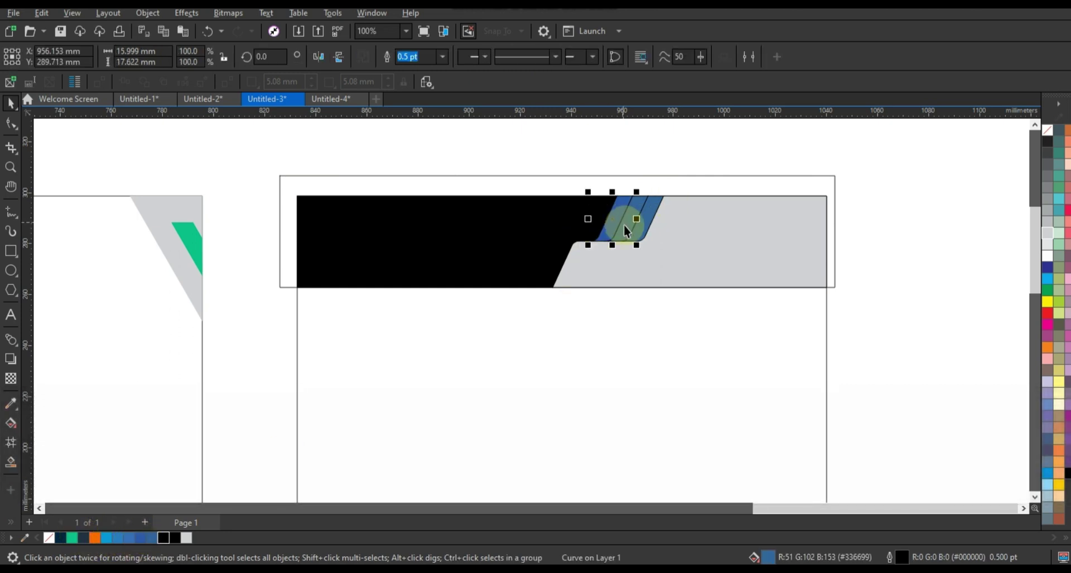
left_click_drag(626, 223, 642, 223)
left_click(129, 539)
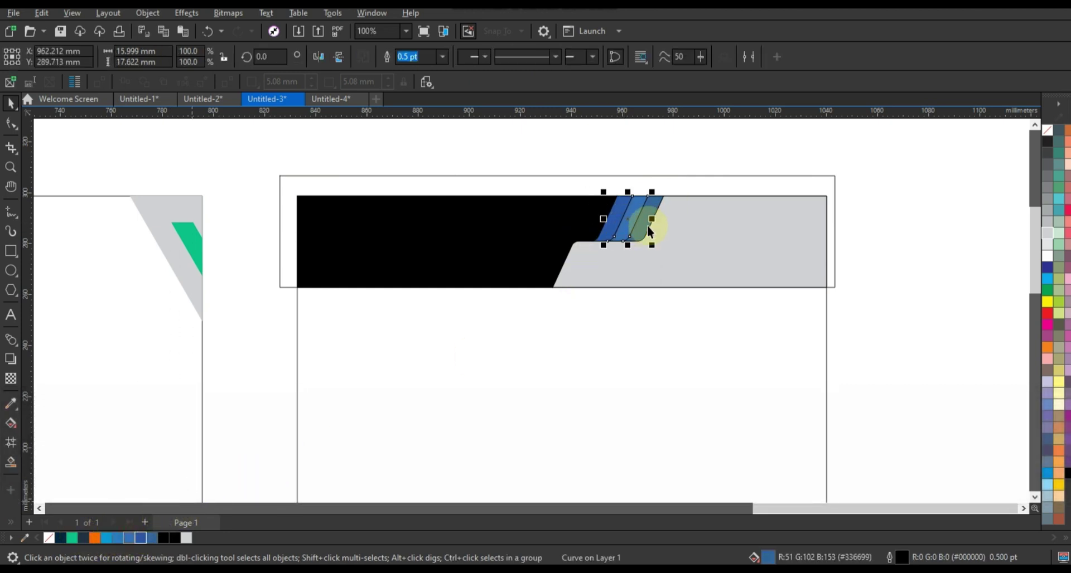
left_click(123, 537)
left_click(112, 538)
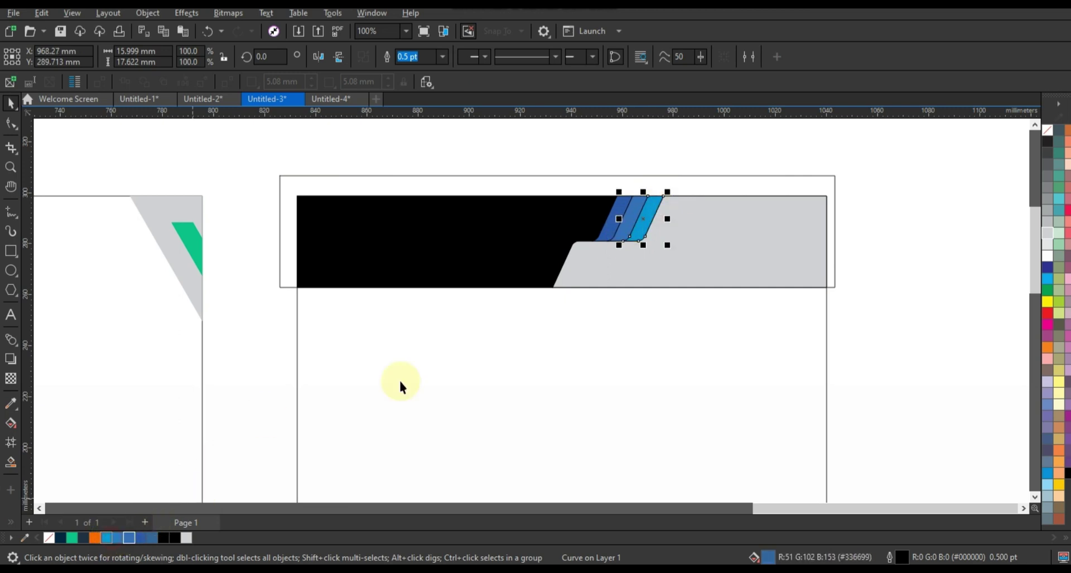
Step: Delete the guide rectangle around the header and remove the outlines from all five header shapes
left_click(859, 206)
left_click(831, 191)
key("Delete")
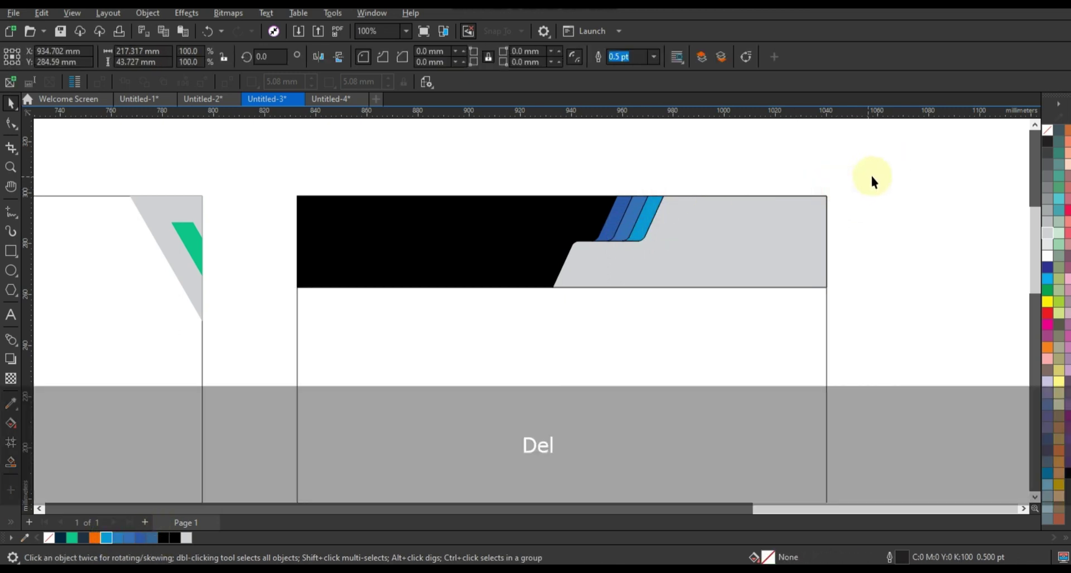
left_click_drag(874, 174, 257, 342)
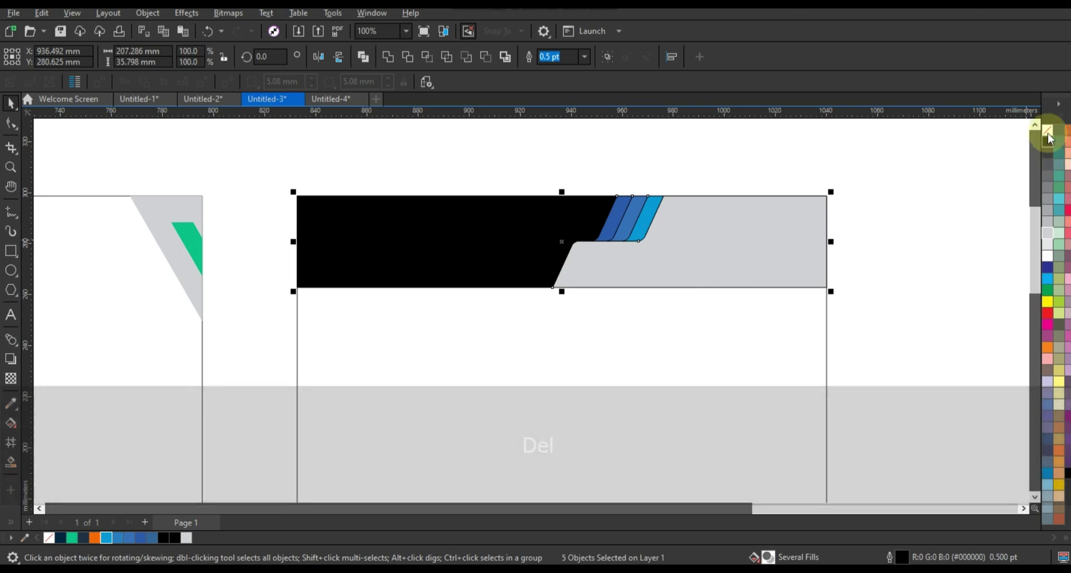
right_click(1040, 133)
left_click(1025, 137)
left_click(908, 197)
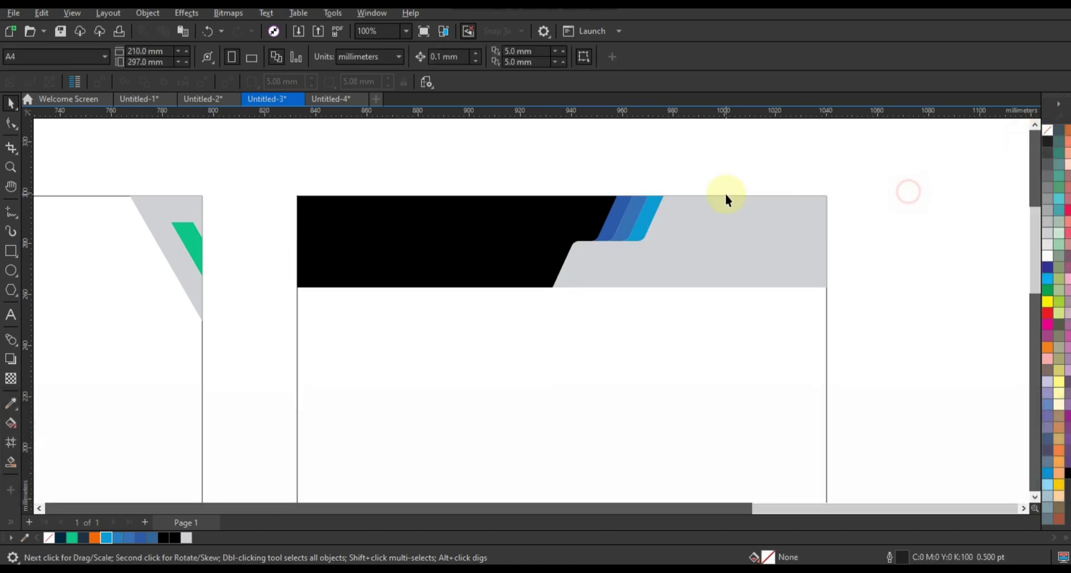
Step: Copy the header's black shape and blue strips, mirror the copy vertically and place it over the page's lower-left corner
key("F3")
left_click_drag(501, 173, 713, 254)
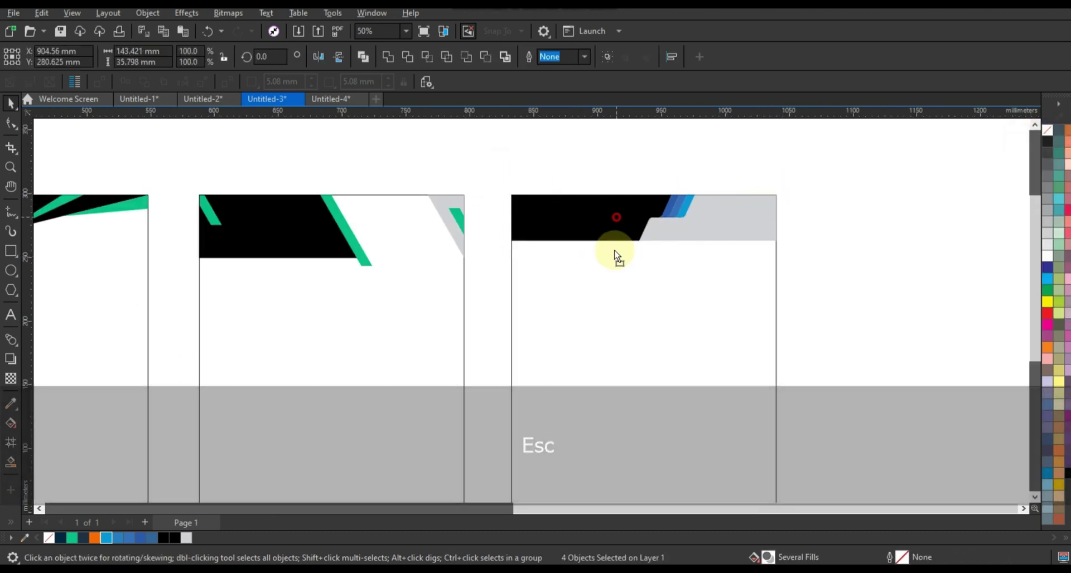
left_click_drag(617, 255, 608, 363)
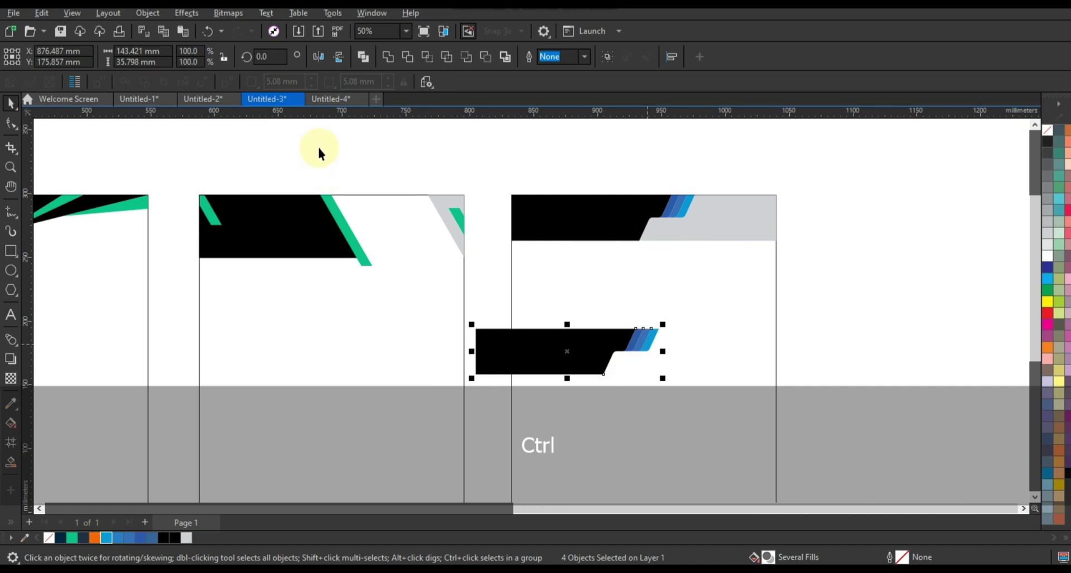
left_click(320, 58)
key("ctrl+z")
key("F3")
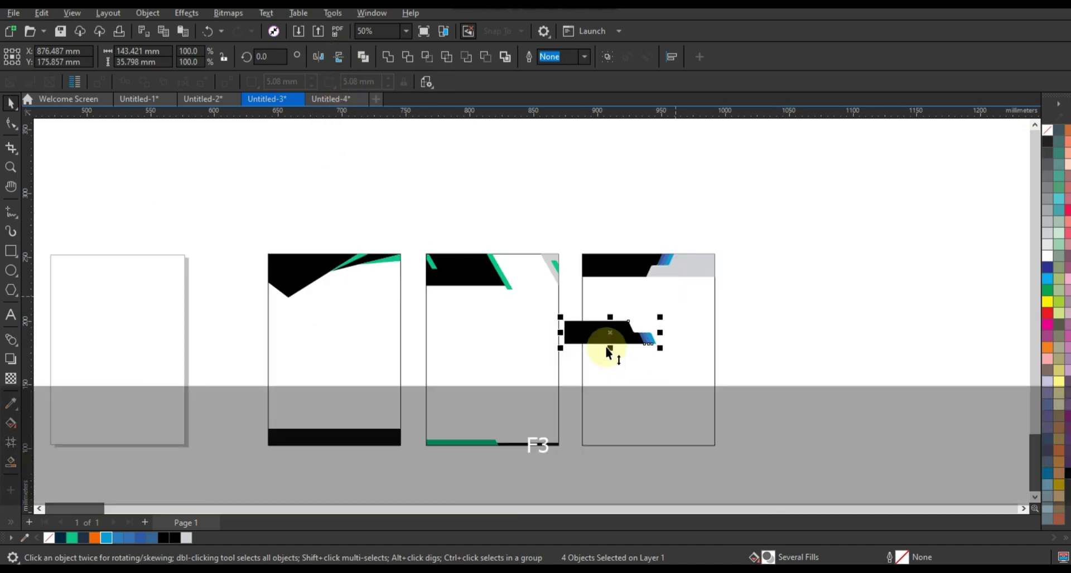
left_click_drag(606, 348, 605, 437)
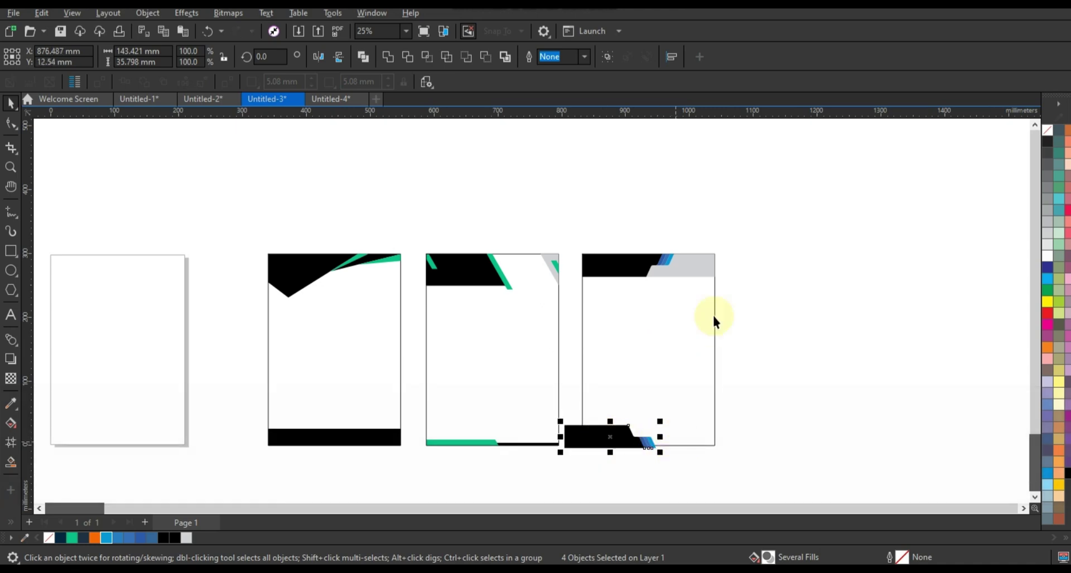
Step: Lower the black footer shape's two top corner nodes to reduce its height
key("shift+F2")
key("F3")
left_click(617, 469)
left_click(627, 304)
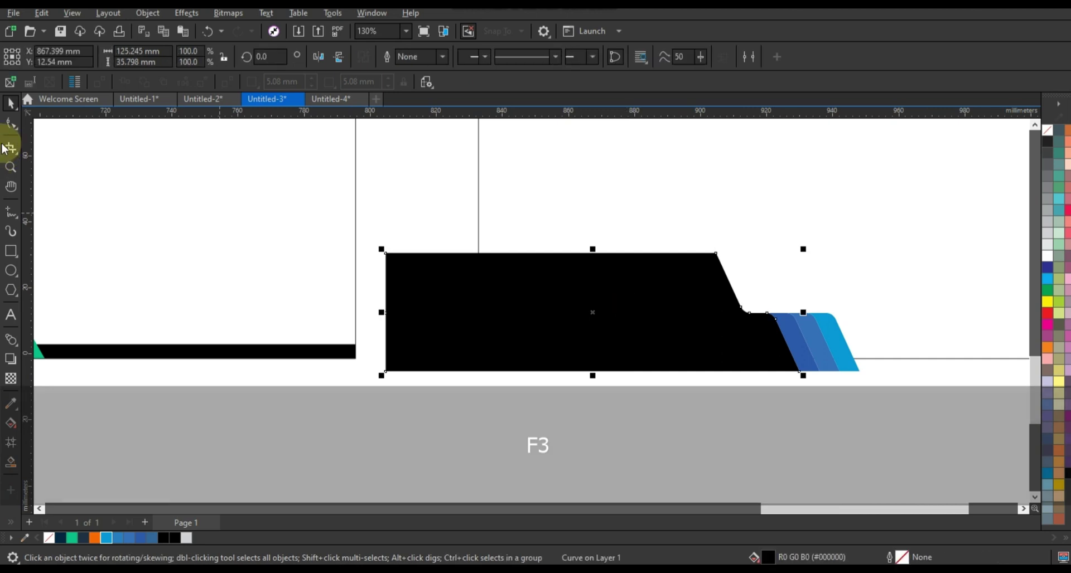
left_click(12, 124)
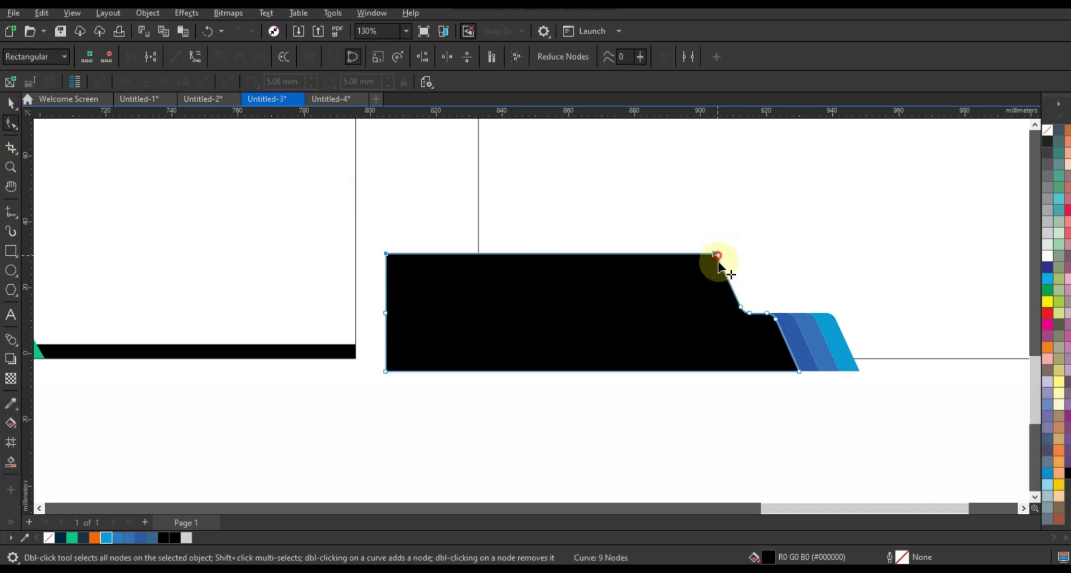
left_click_drag(717, 258, 723, 283)
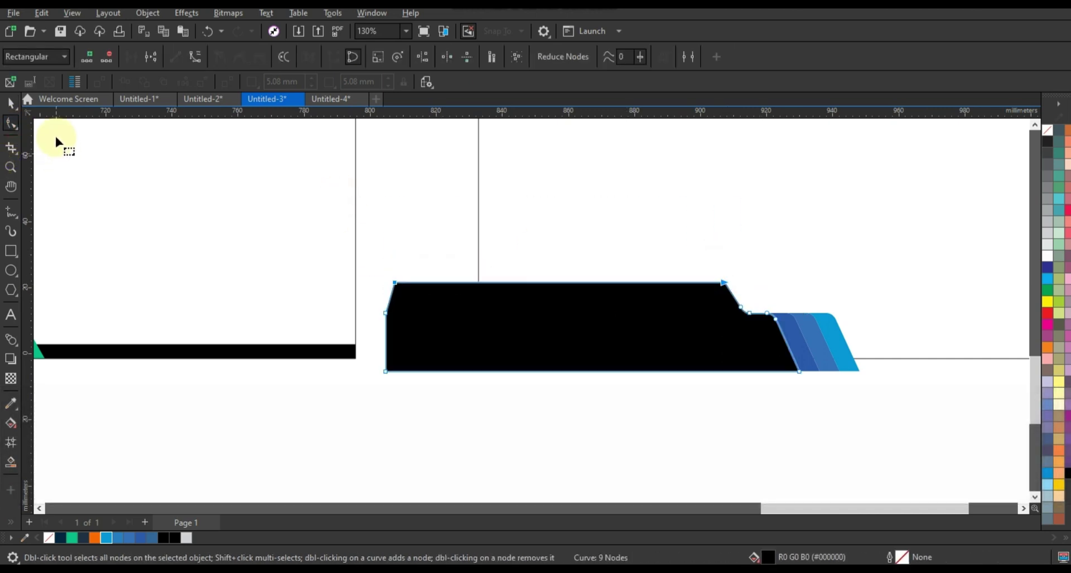
Step: PowerClip the black and blue footer shapes inside the third letterhead's page rectangle
left_click(11, 102)
left_click_drag(873, 410, 380, 248)
key("w")
left_click(508, 247)
key("F3")
key("Escape")
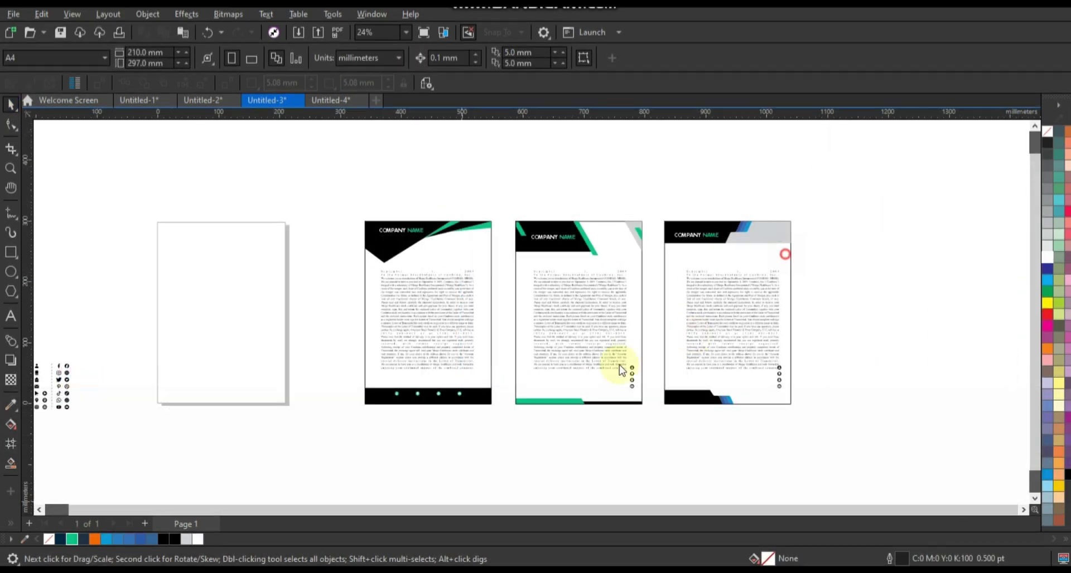
Step: Examine the three completed letterheads side by side
left_click_drag(409, 420, 409, 421)
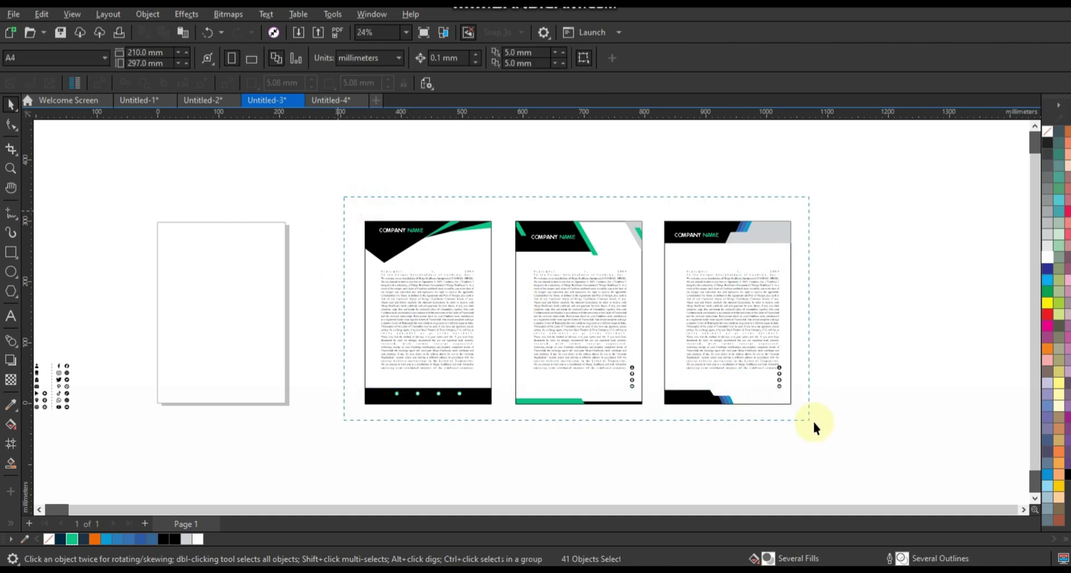
key("shift+F2")
key("Escape")
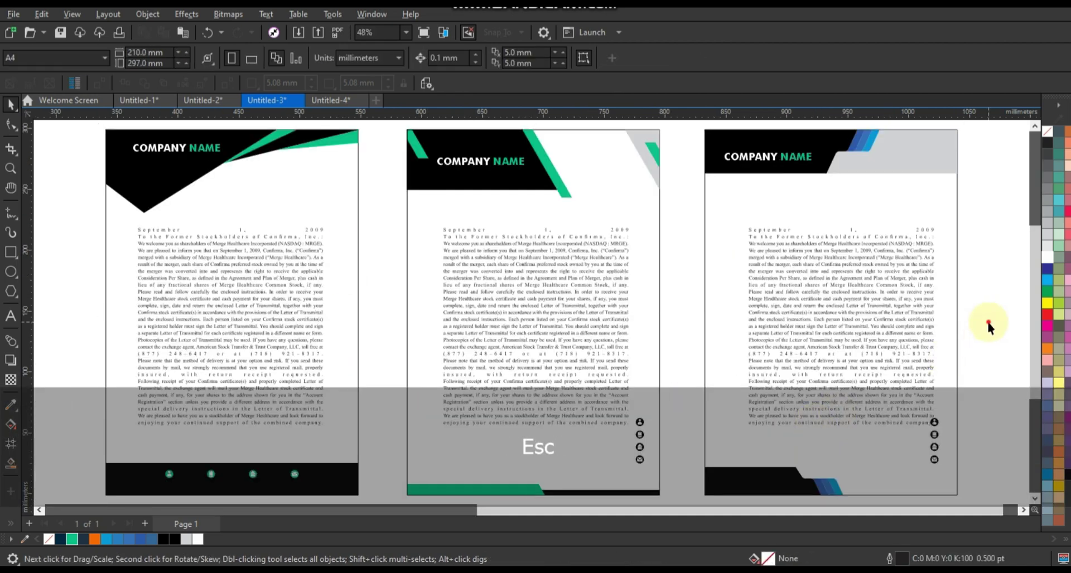